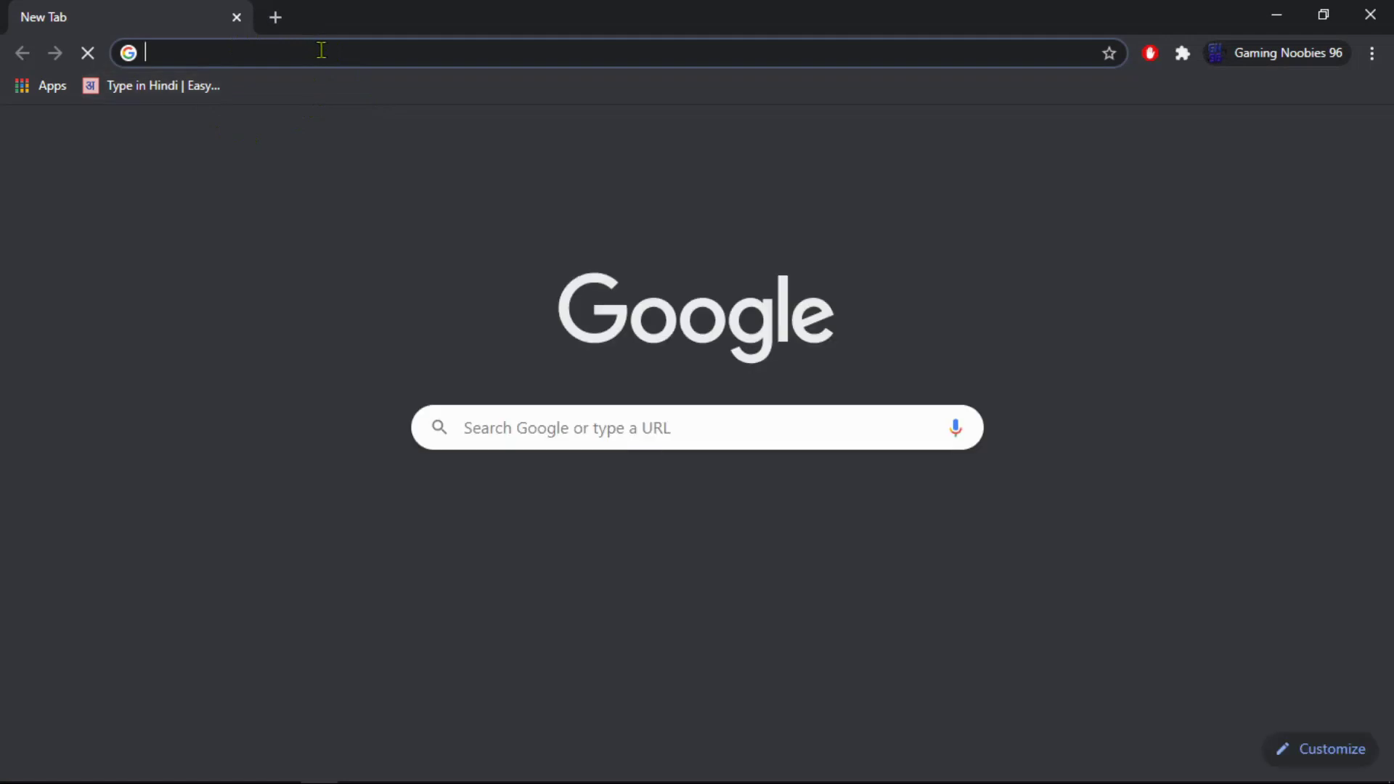
Step: Search the web for "nvidia graphics drivers" and open NVIDIA's Download Drivers page
text(nvidia)
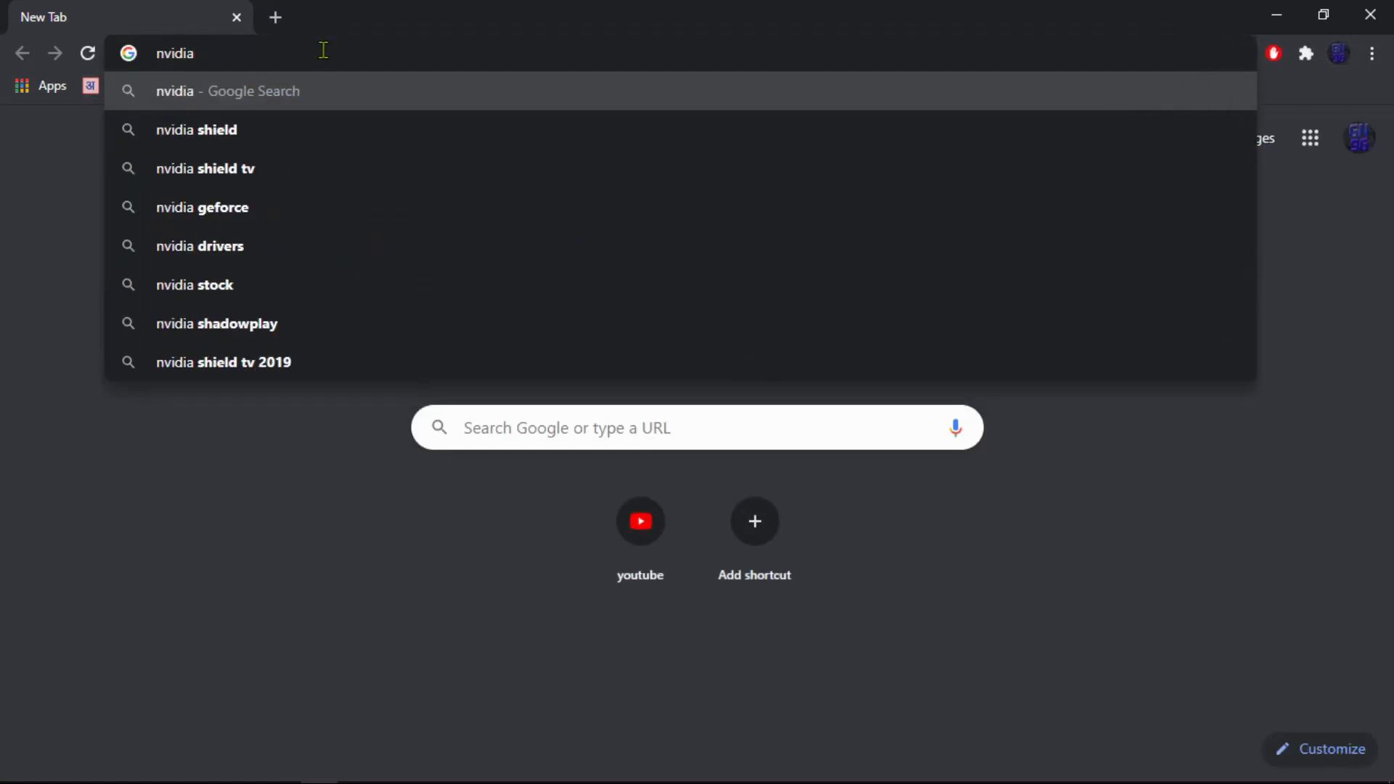
text( graphics)
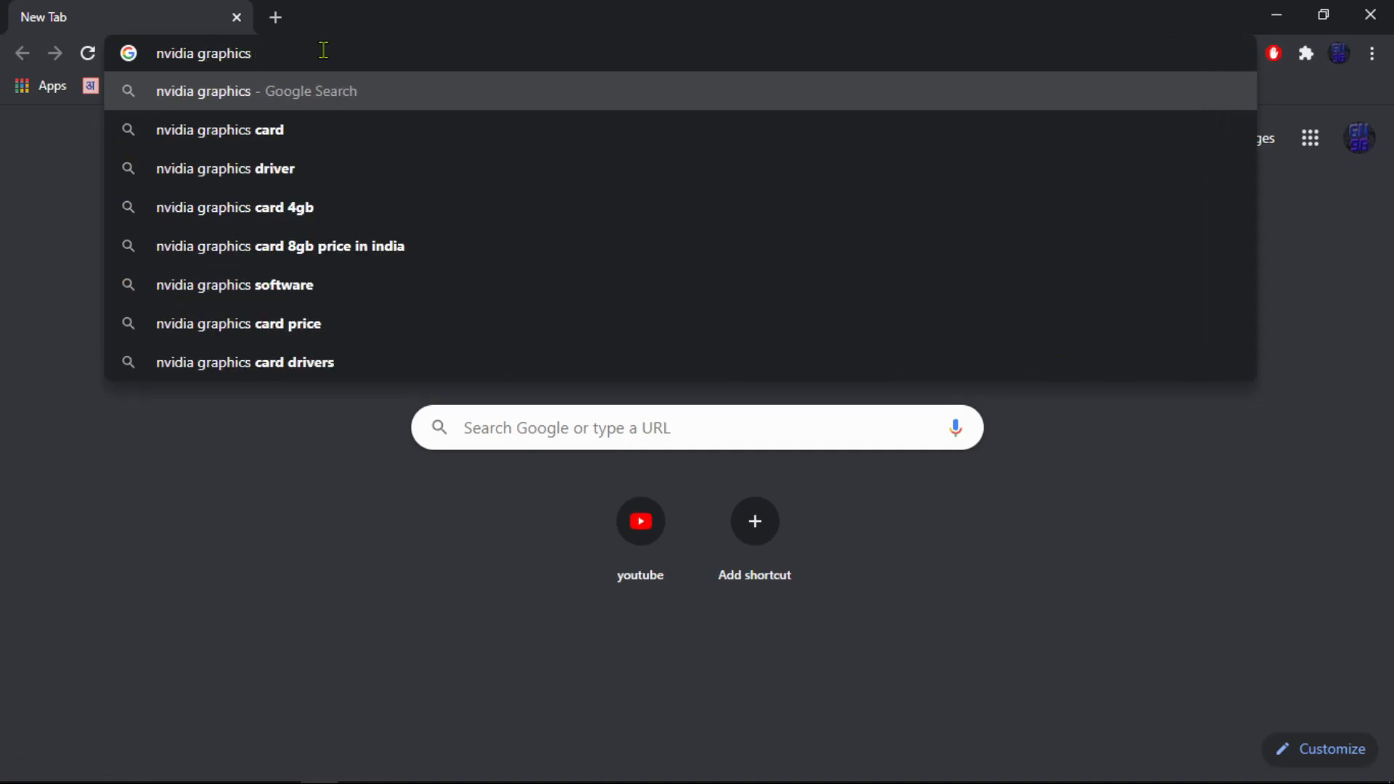
text( driver)
text(s)
key(Return)
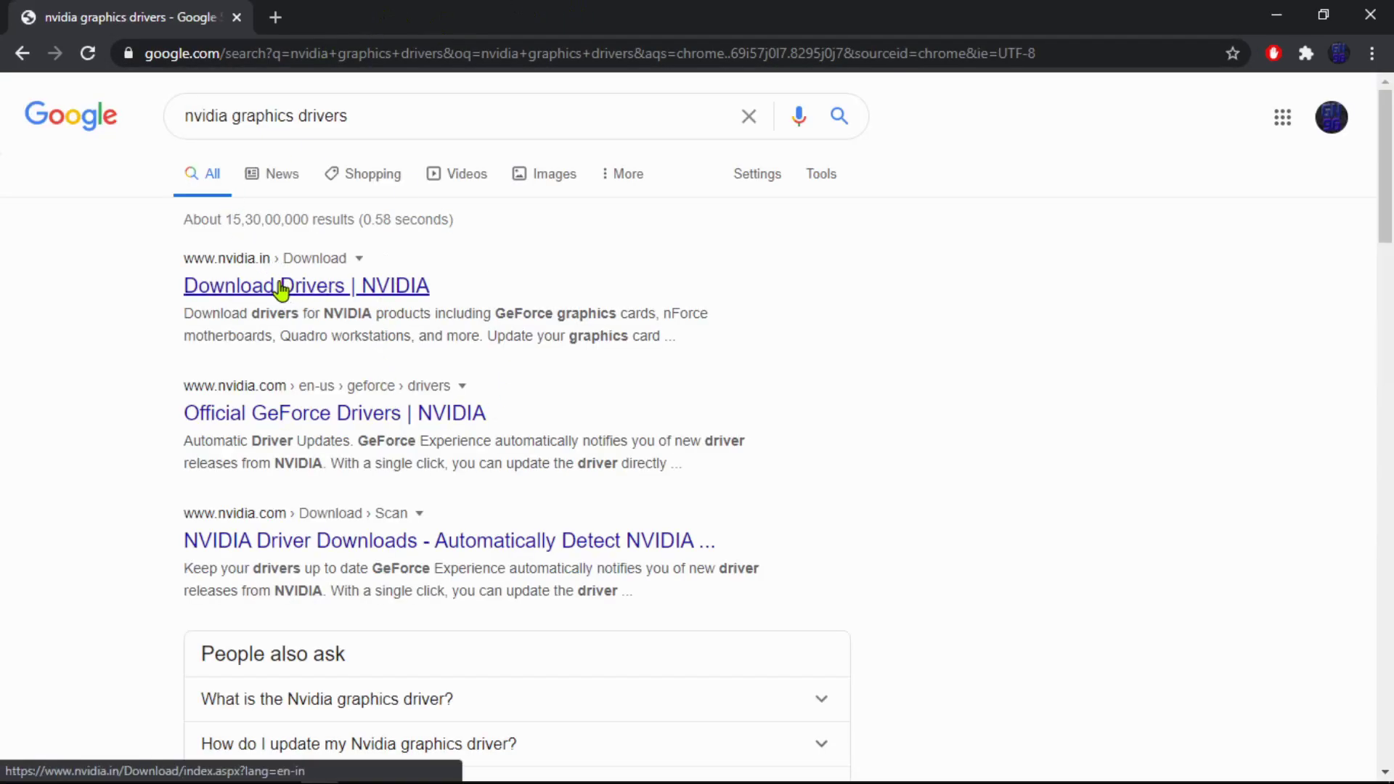
click(318, 290)
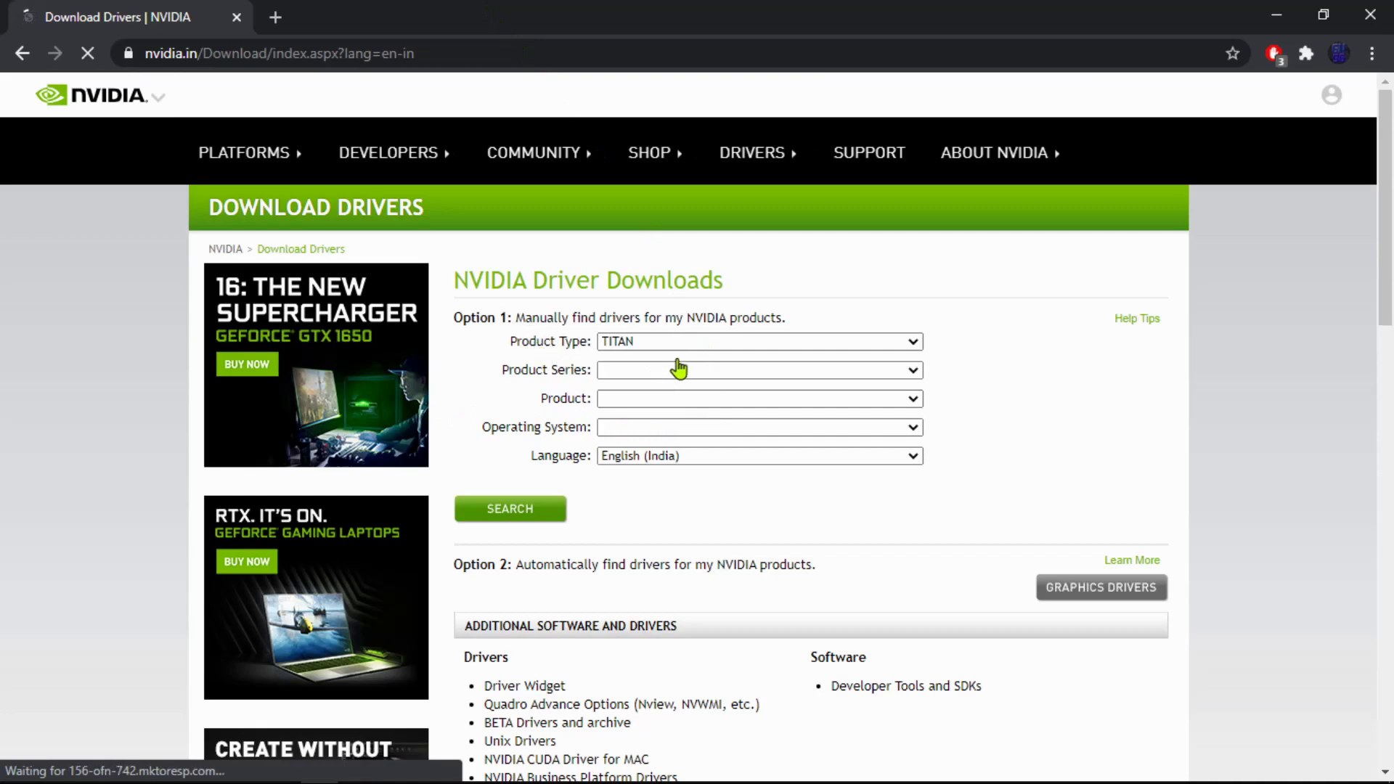
Step: Choose GeForce as the product type and GeForce MX100 Series (Notebook) as the product series
click(682, 342)
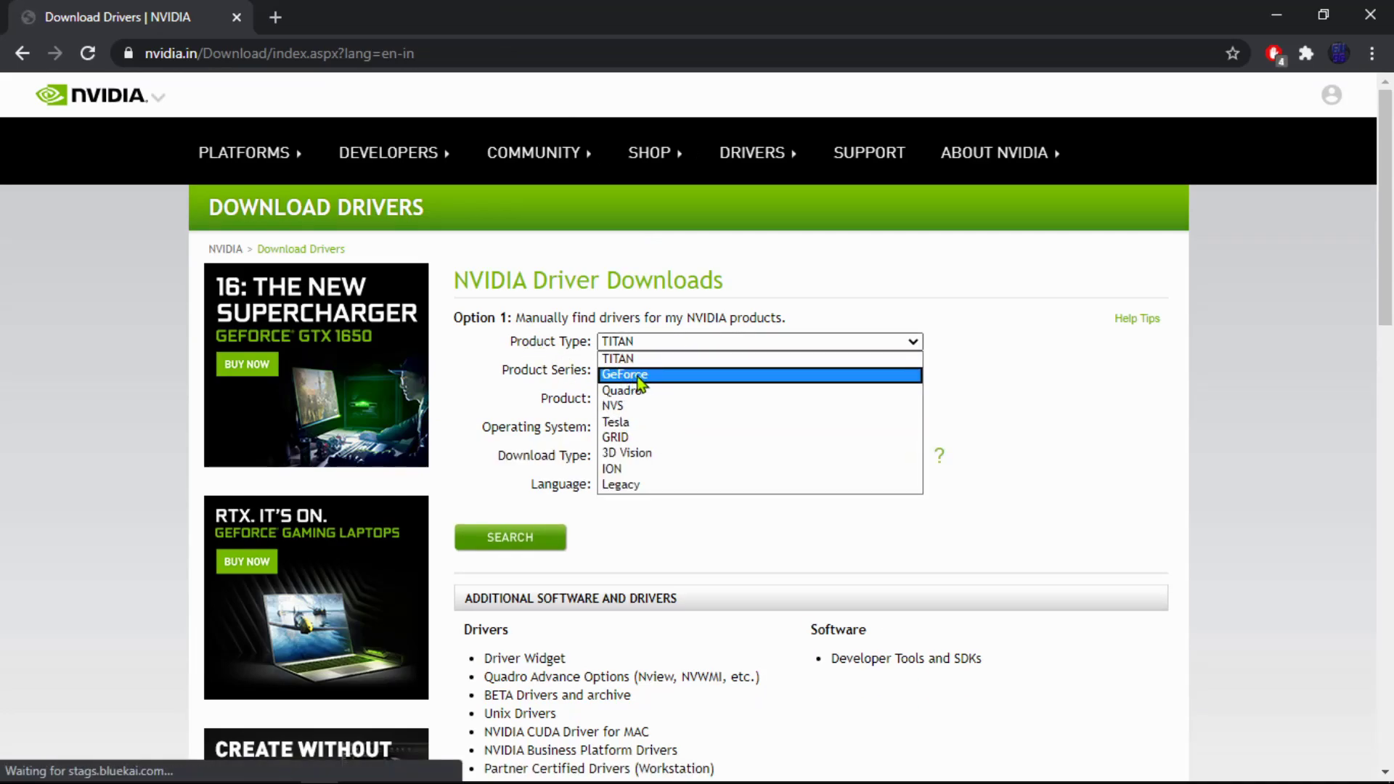
click(639, 376)
click(703, 371)
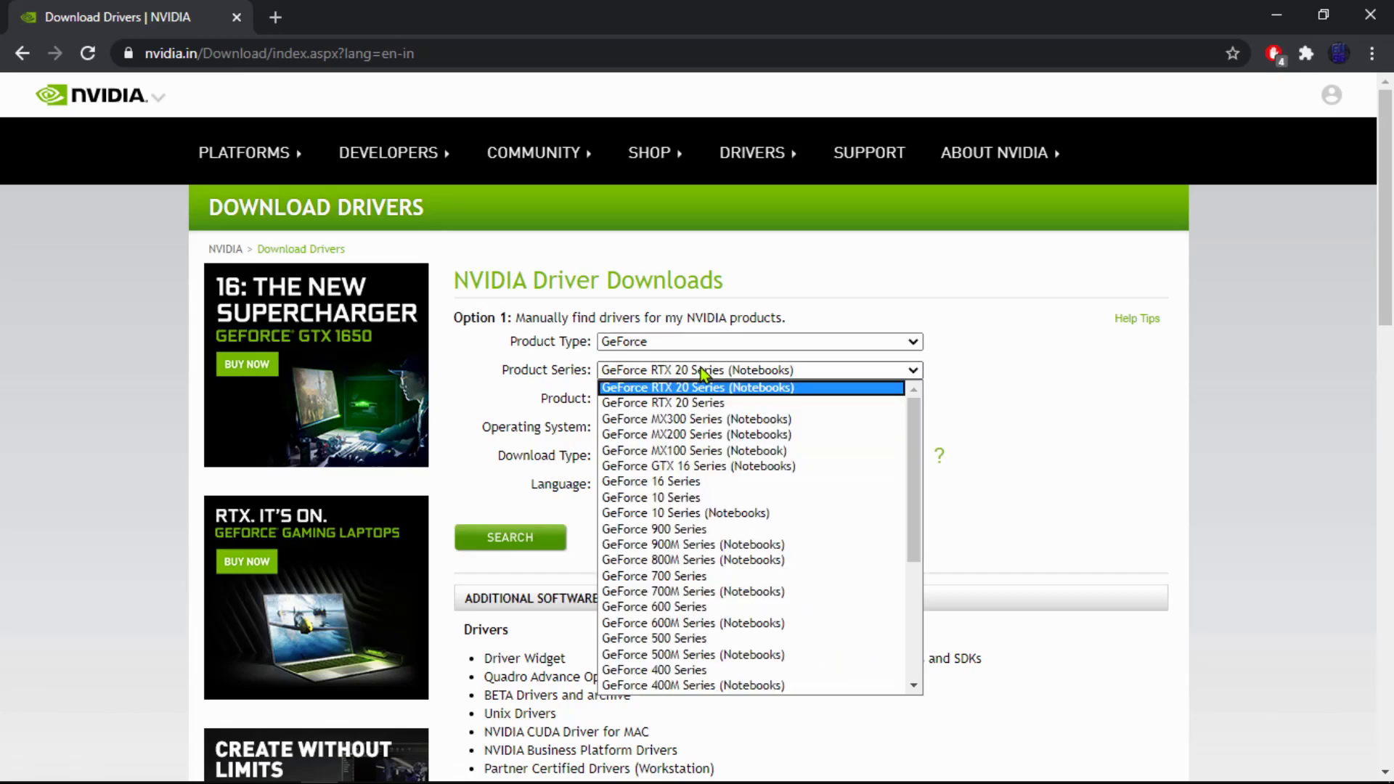
click(703, 450)
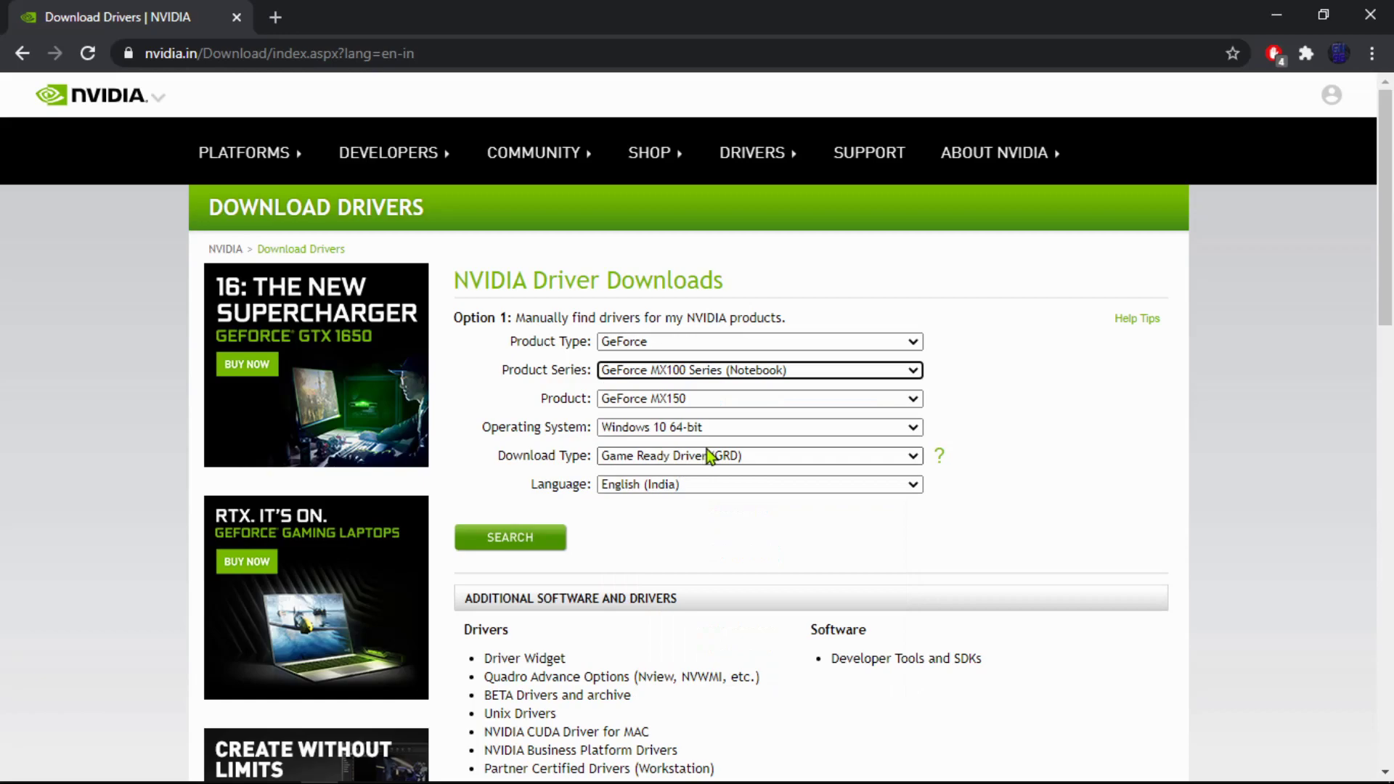
Step: Search for the GeForce MX150 driver for Windows 10 64-bit with Game Ready Driver (GRD) as the download type
click(683, 401)
click(704, 415)
click(732, 427)
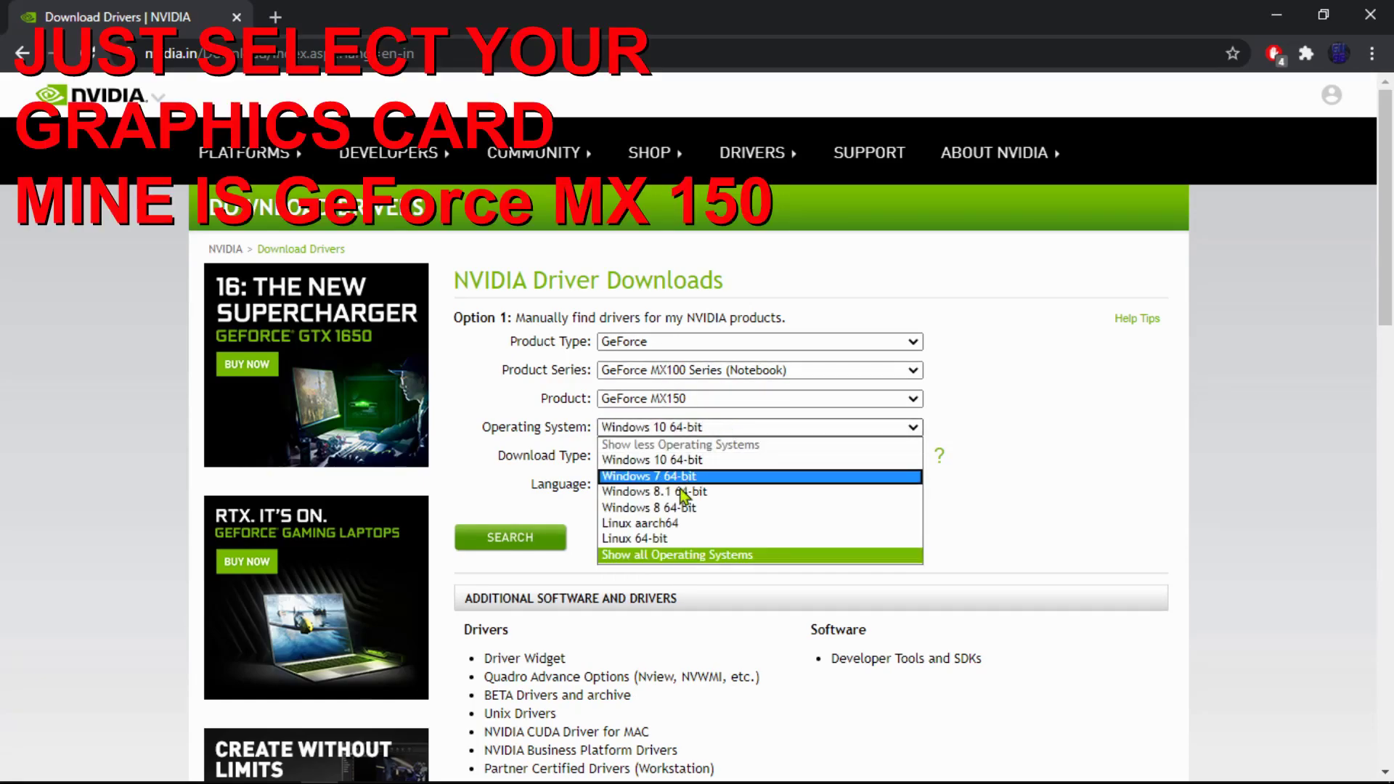
click(674, 460)
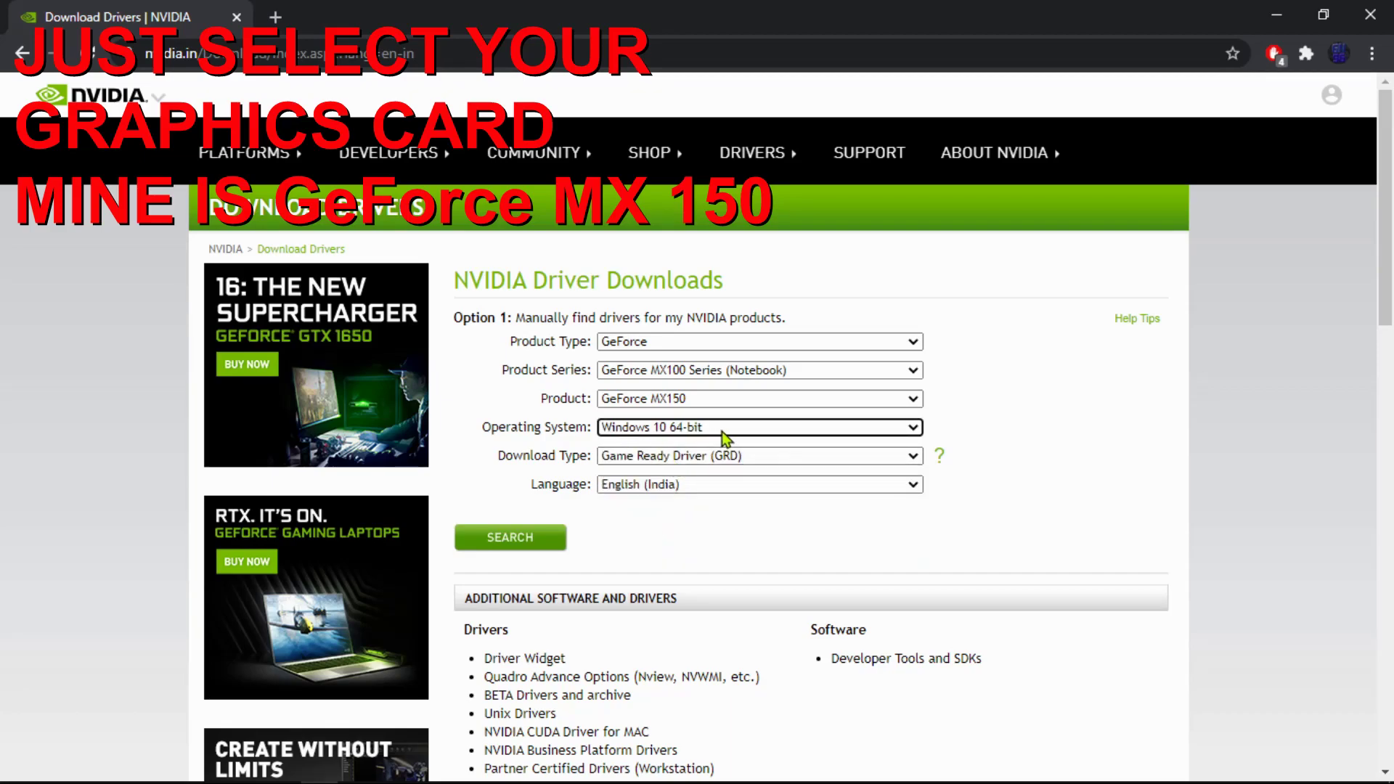
click(721, 455)
click(690, 474)
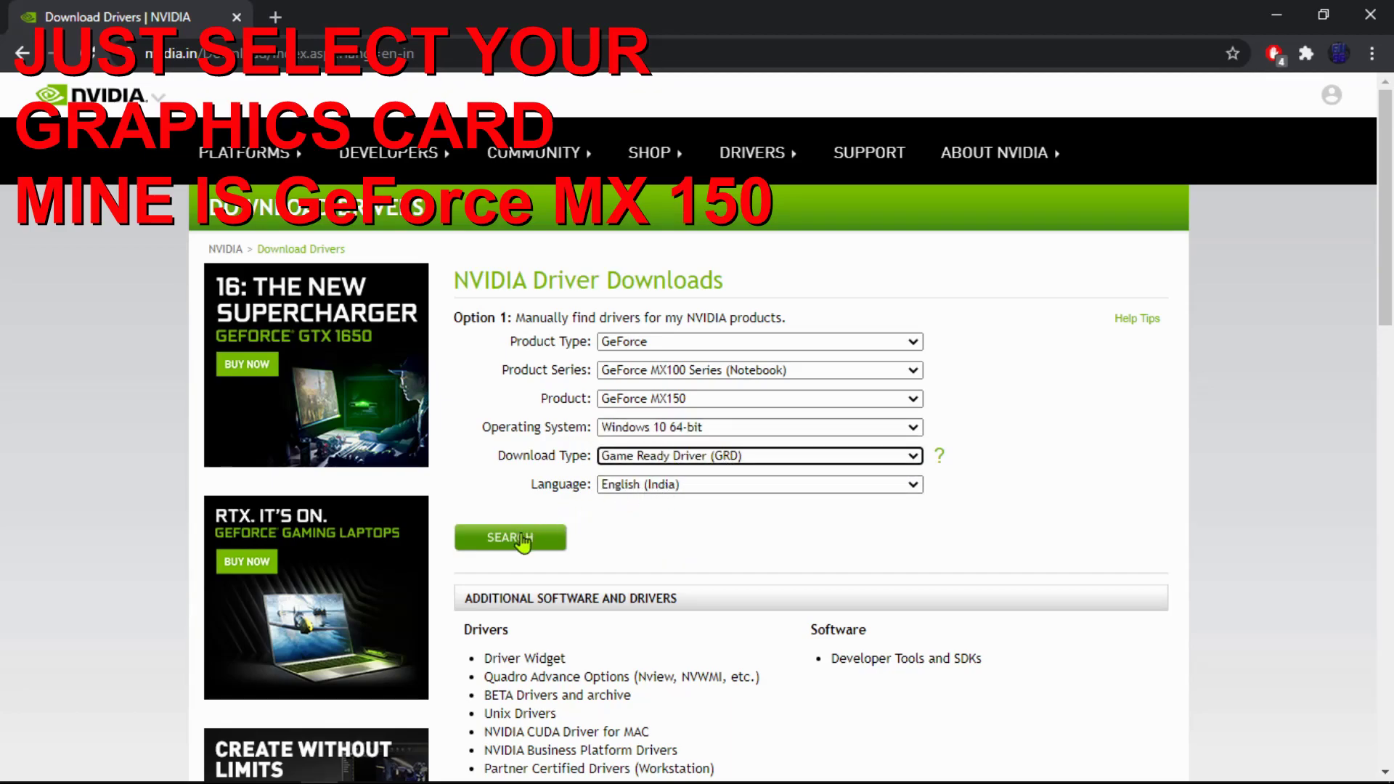
click(579, 538)
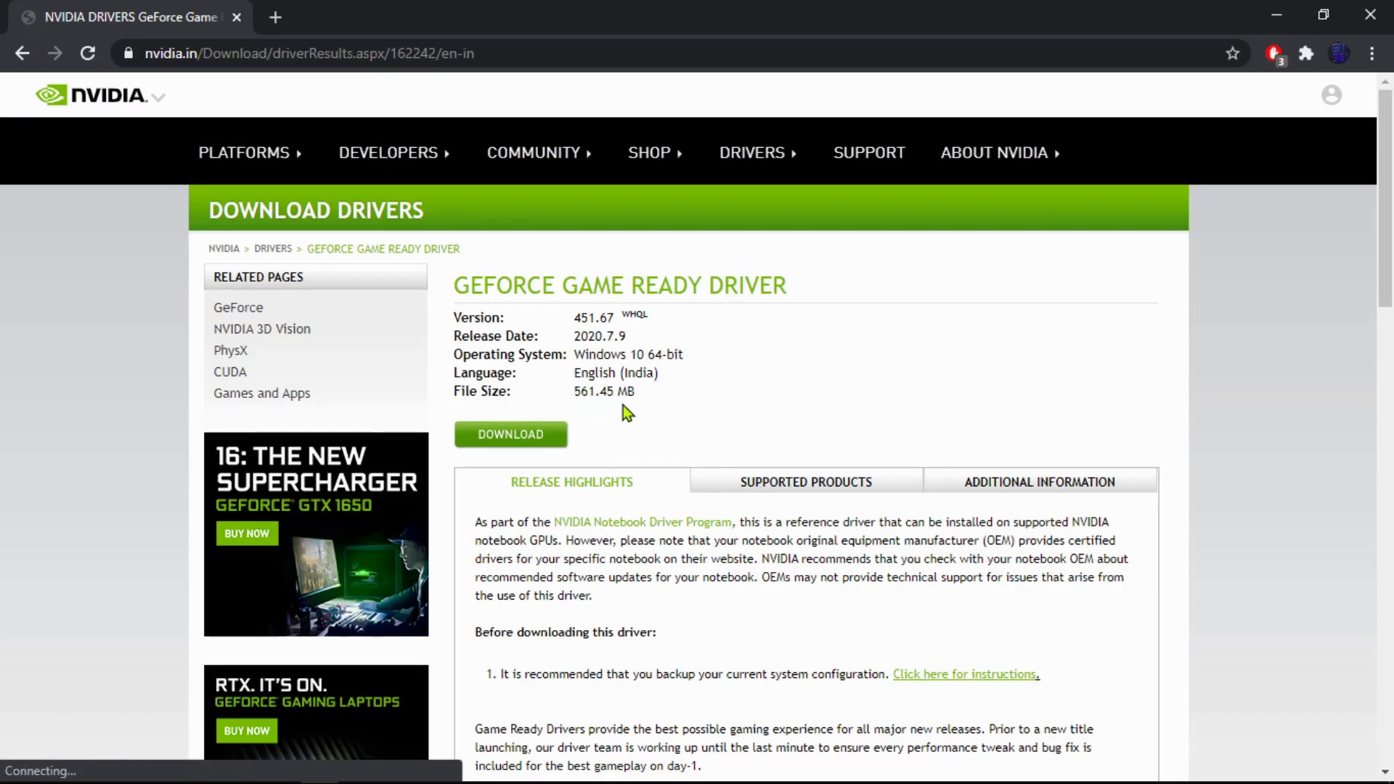
Step: Check the offered driver's version on the page, and open System Information in the NVIDIA Control Panel
mouse_move(574, 336)
mouse_down()
mouse_move(643, 346)
mouse_move(553, 329)
mouse_up()
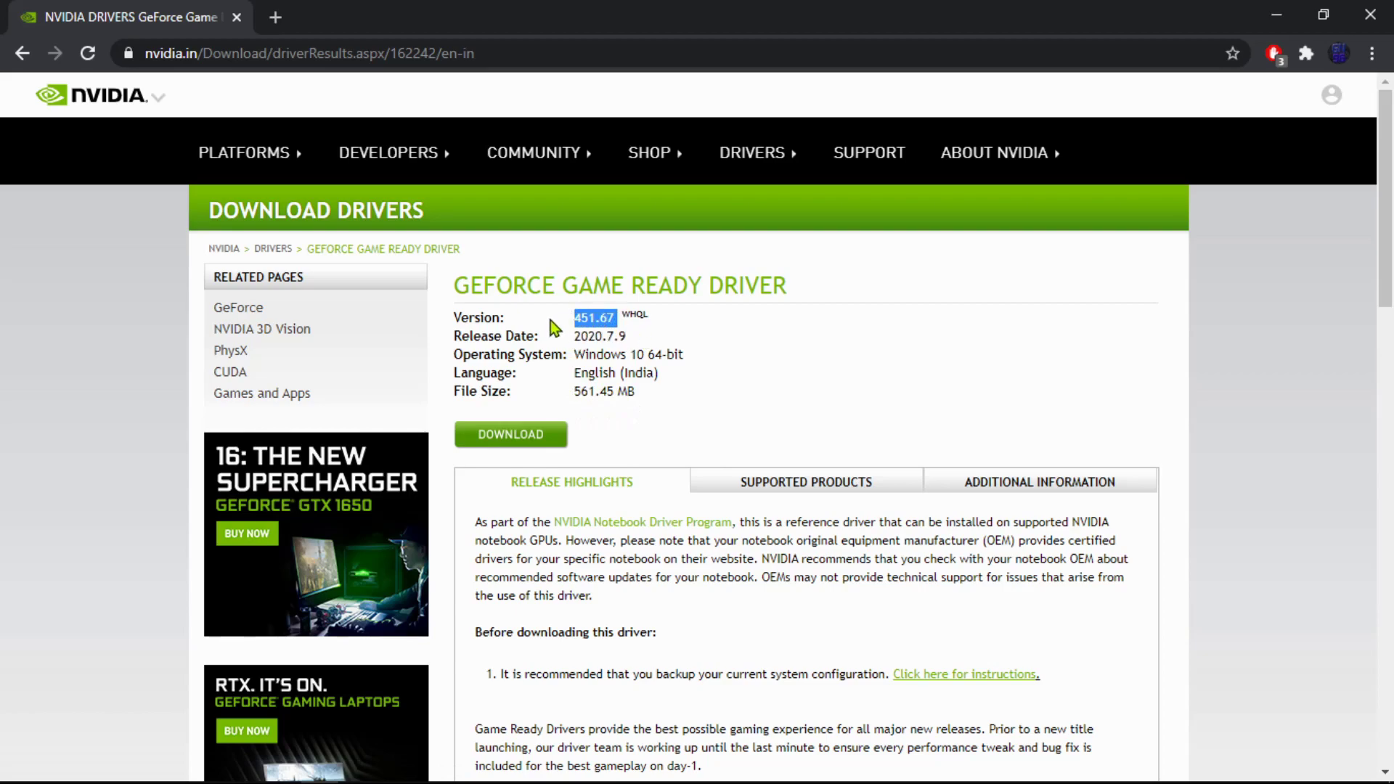
click(654, 368)
mouse_move(480, 767)
click(433, 767)
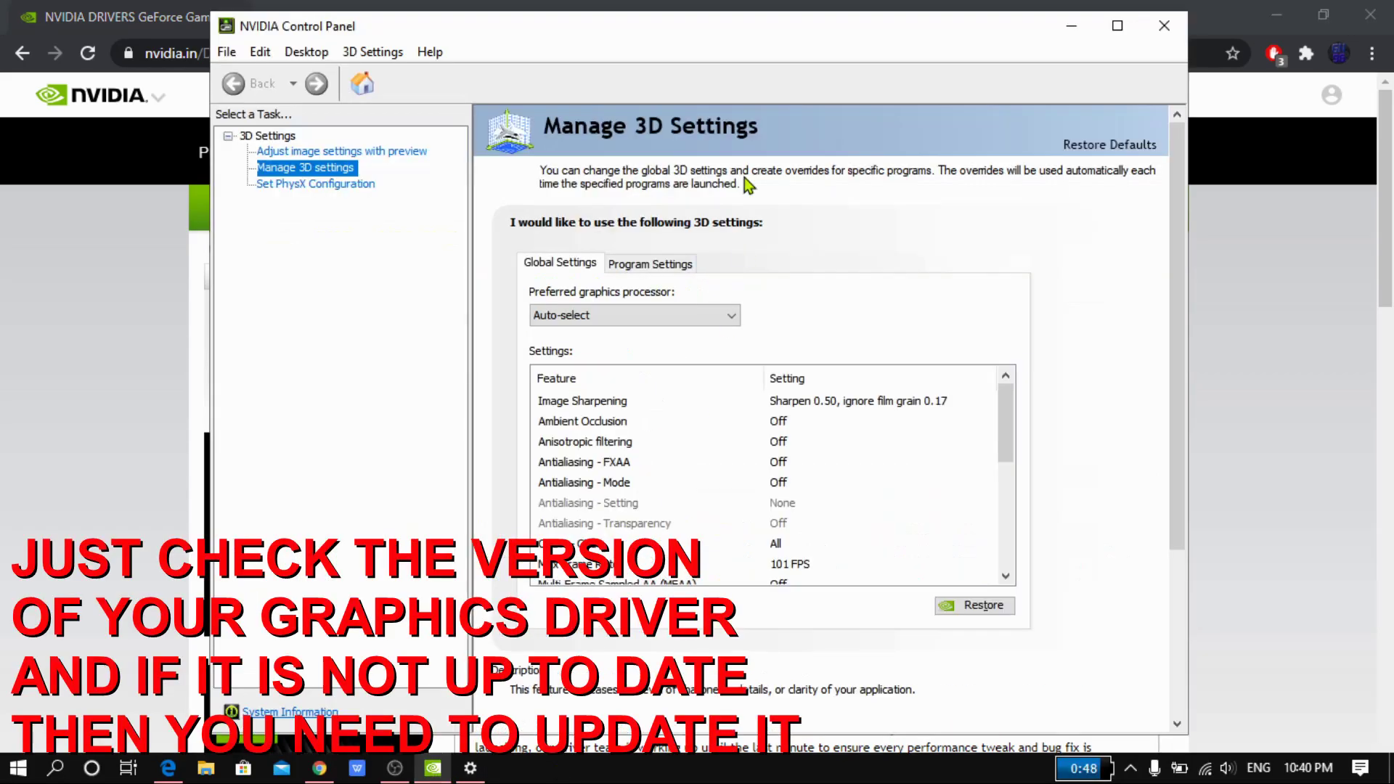
click(372, 52)
click(373, 58)
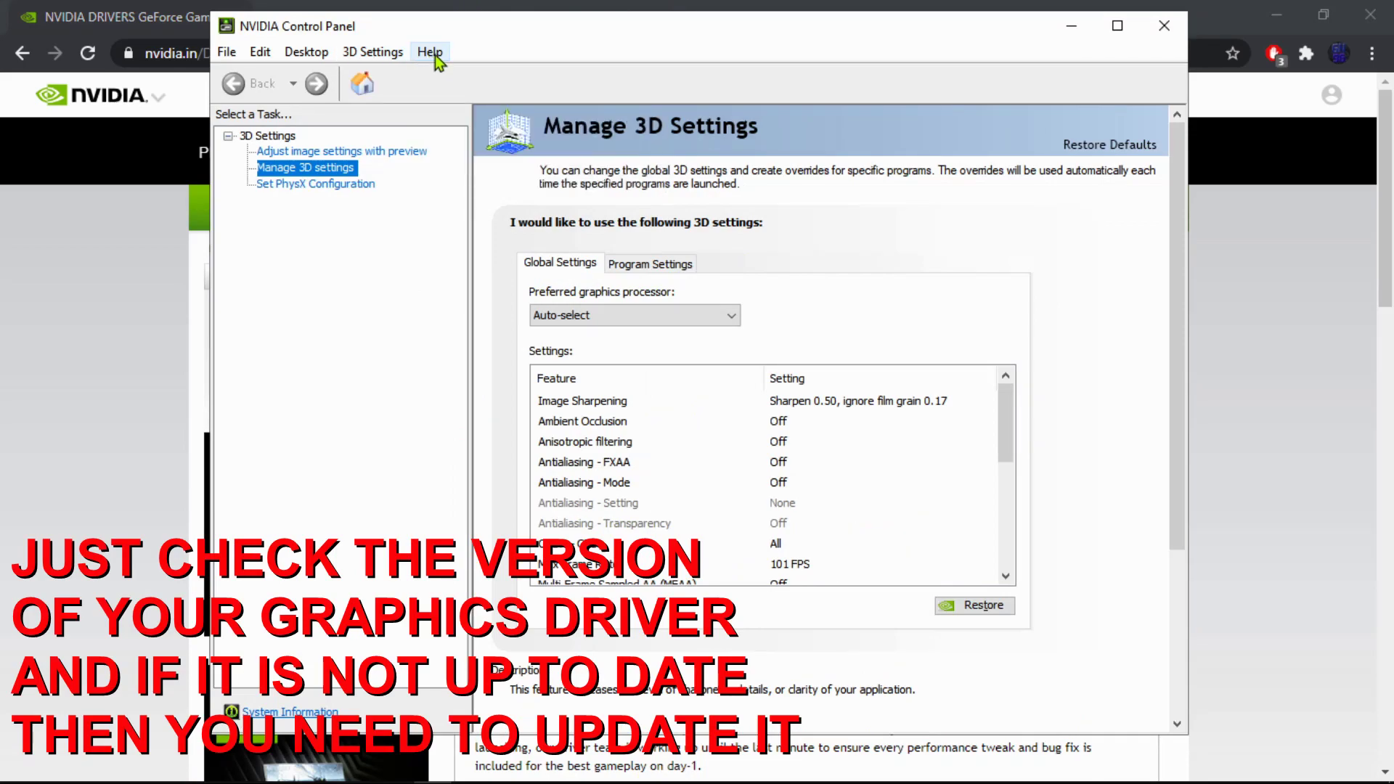
click(434, 55)
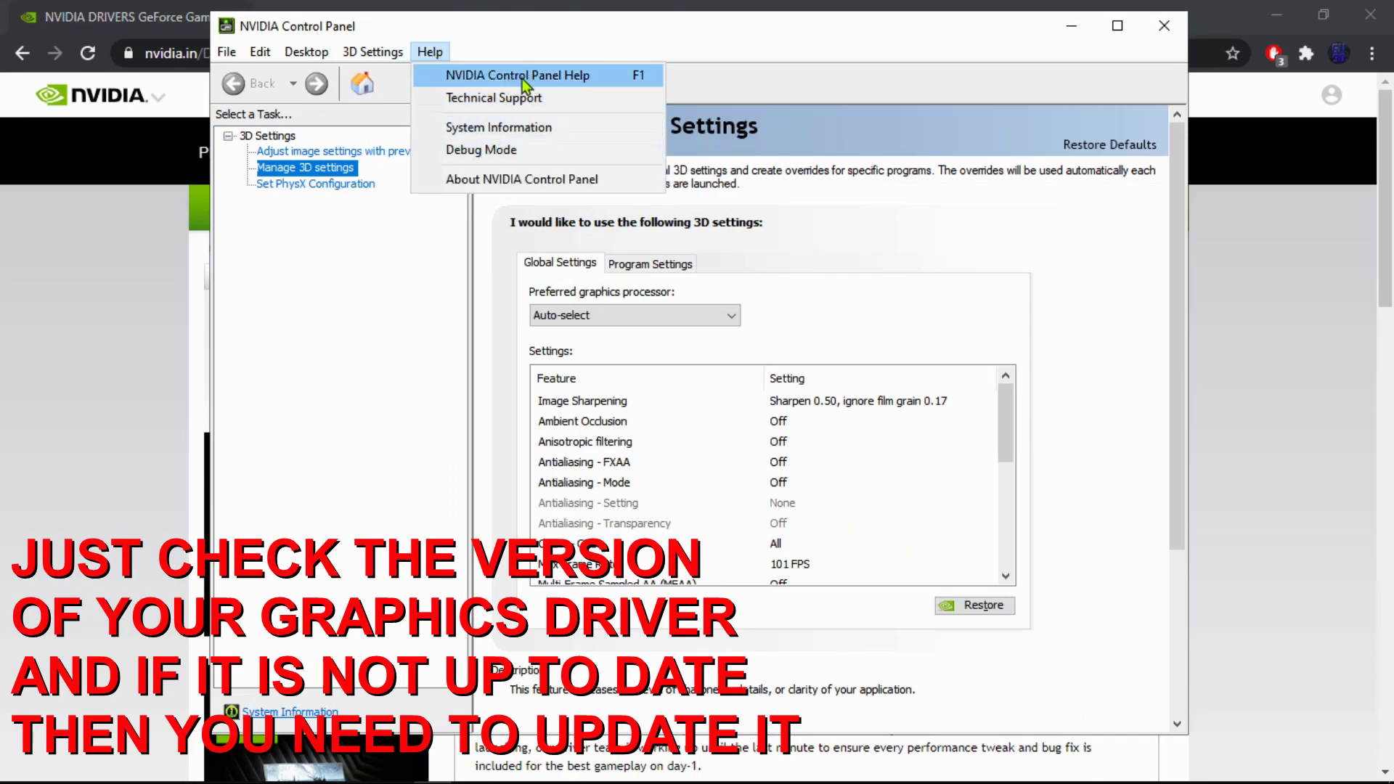
click(508, 129)
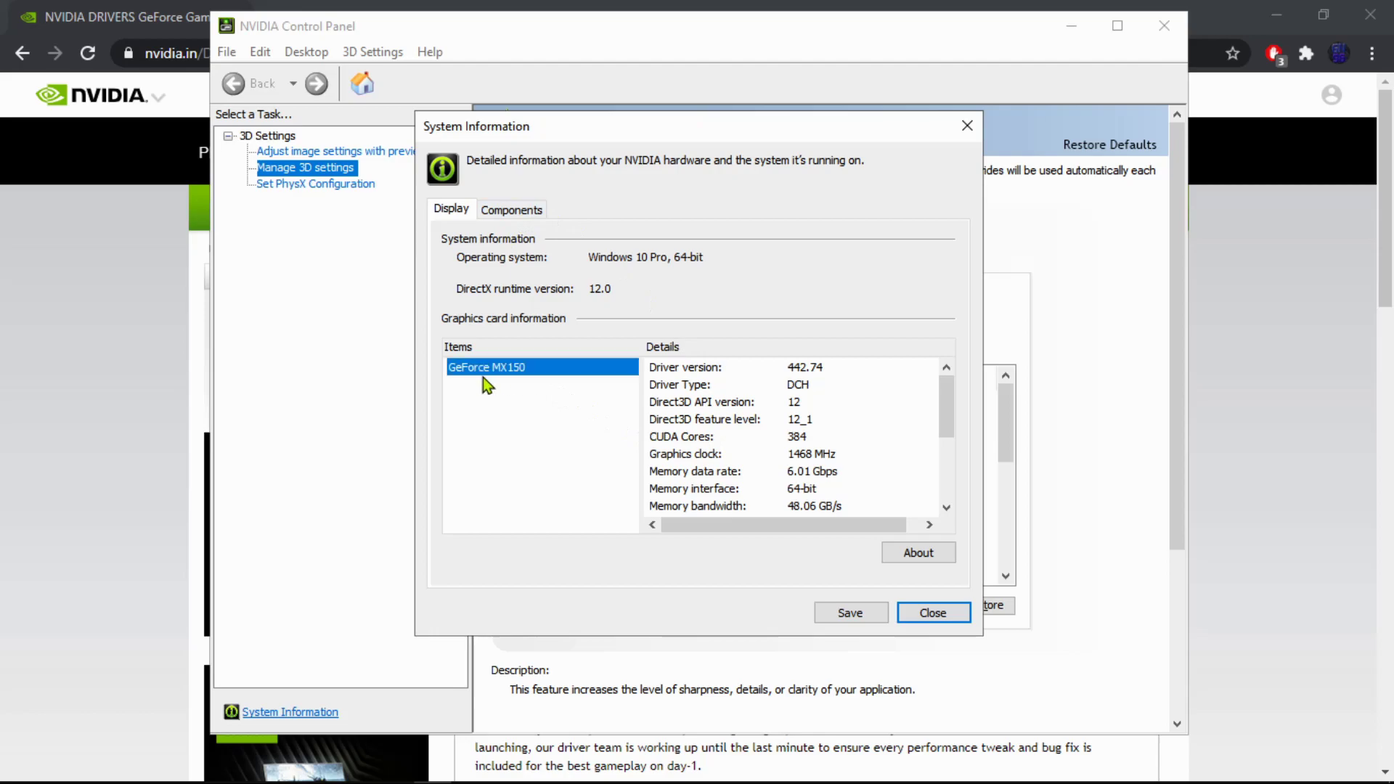
Step: Compare the installed GeForce MX150 driver version with the version listed on the download page
click(529, 371)
click(778, 366)
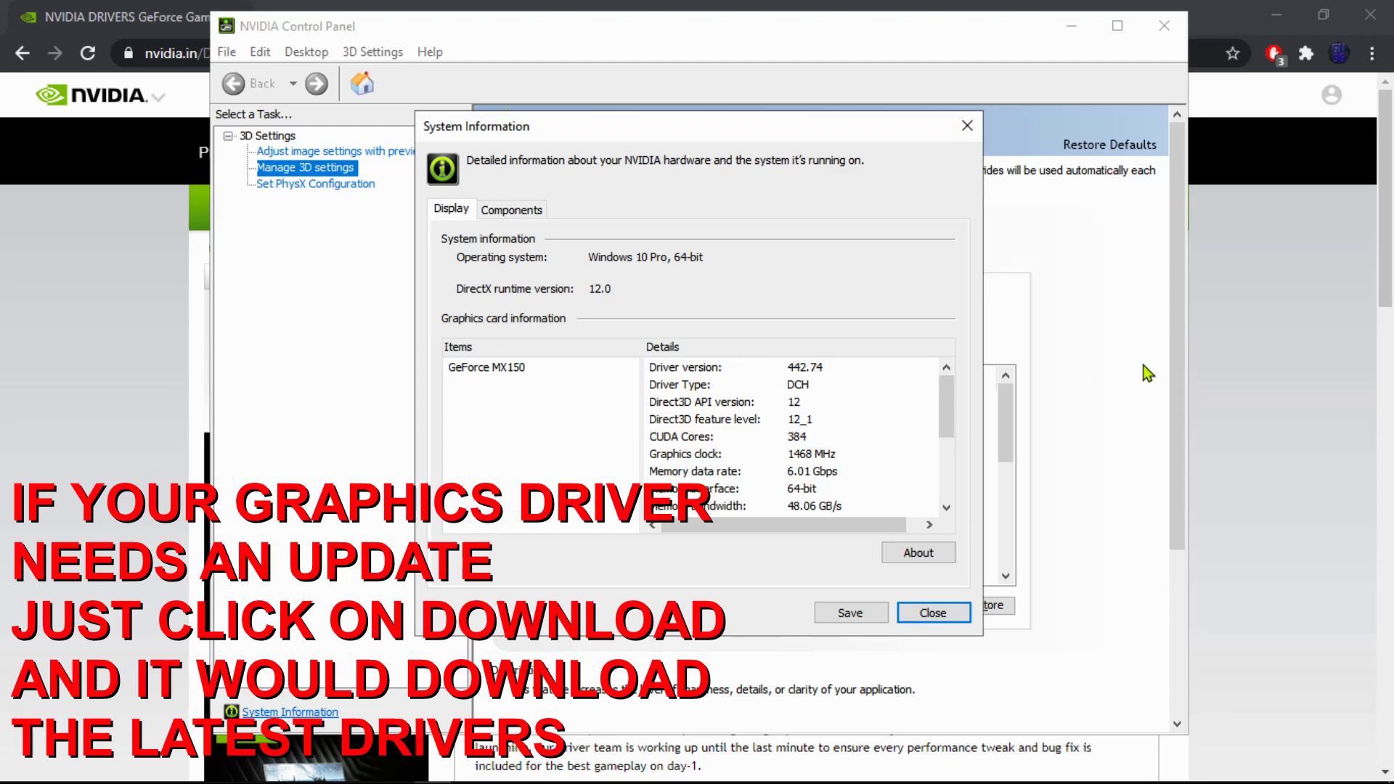
click(1239, 347)
drag(574, 317, 648, 315)
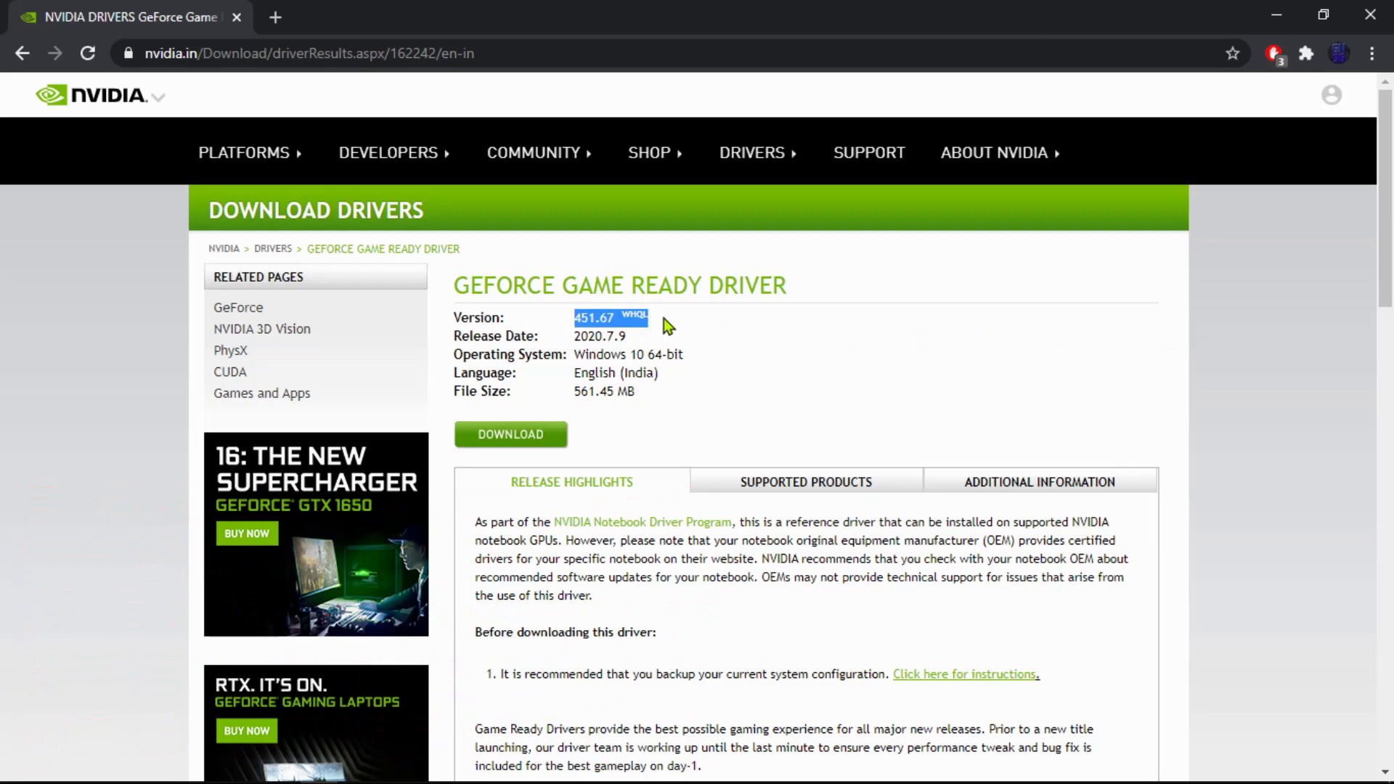
click(664, 320)
Step: Download the Game Ready Driver package and run it, extracting the files to the default C:\NVIDIA\DisplayDriver\451.67 folder location
click(520, 435)
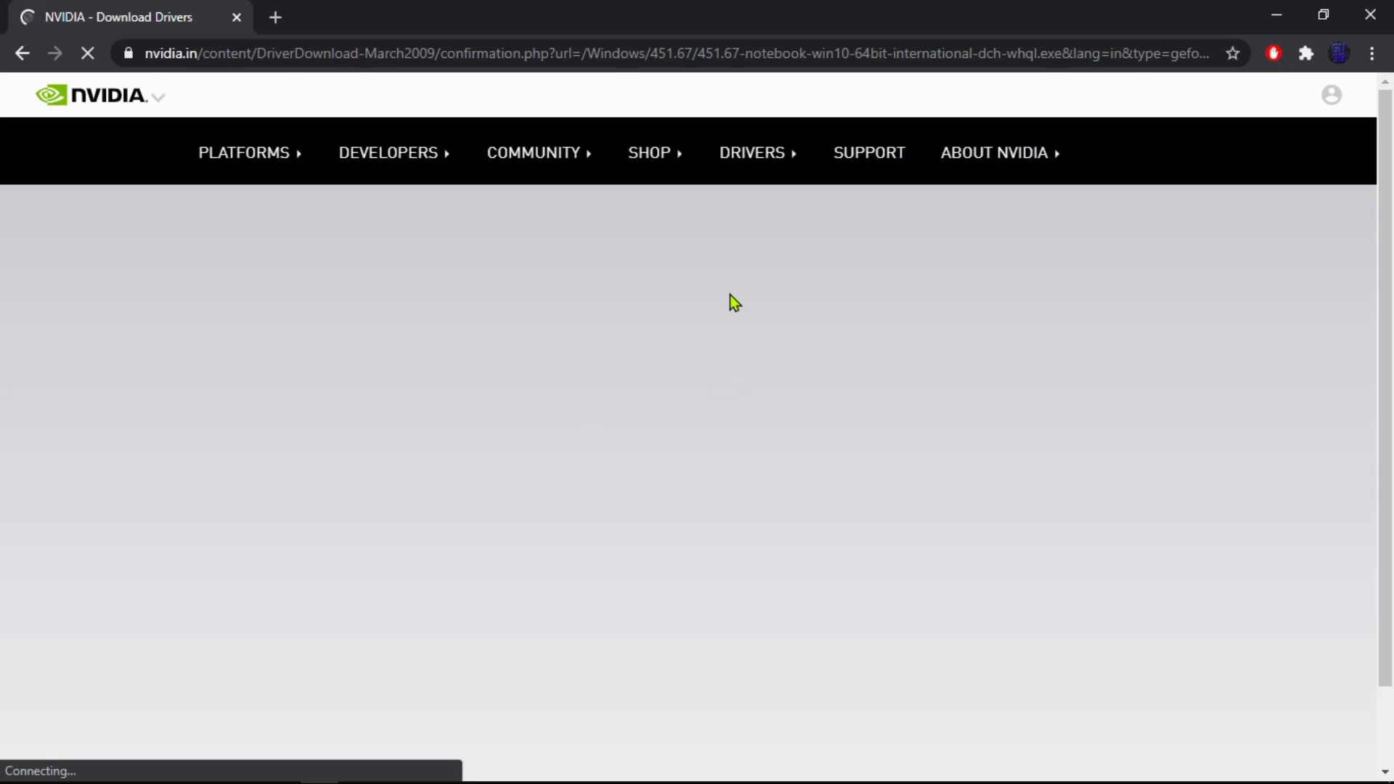
mouse_move(538, 777)
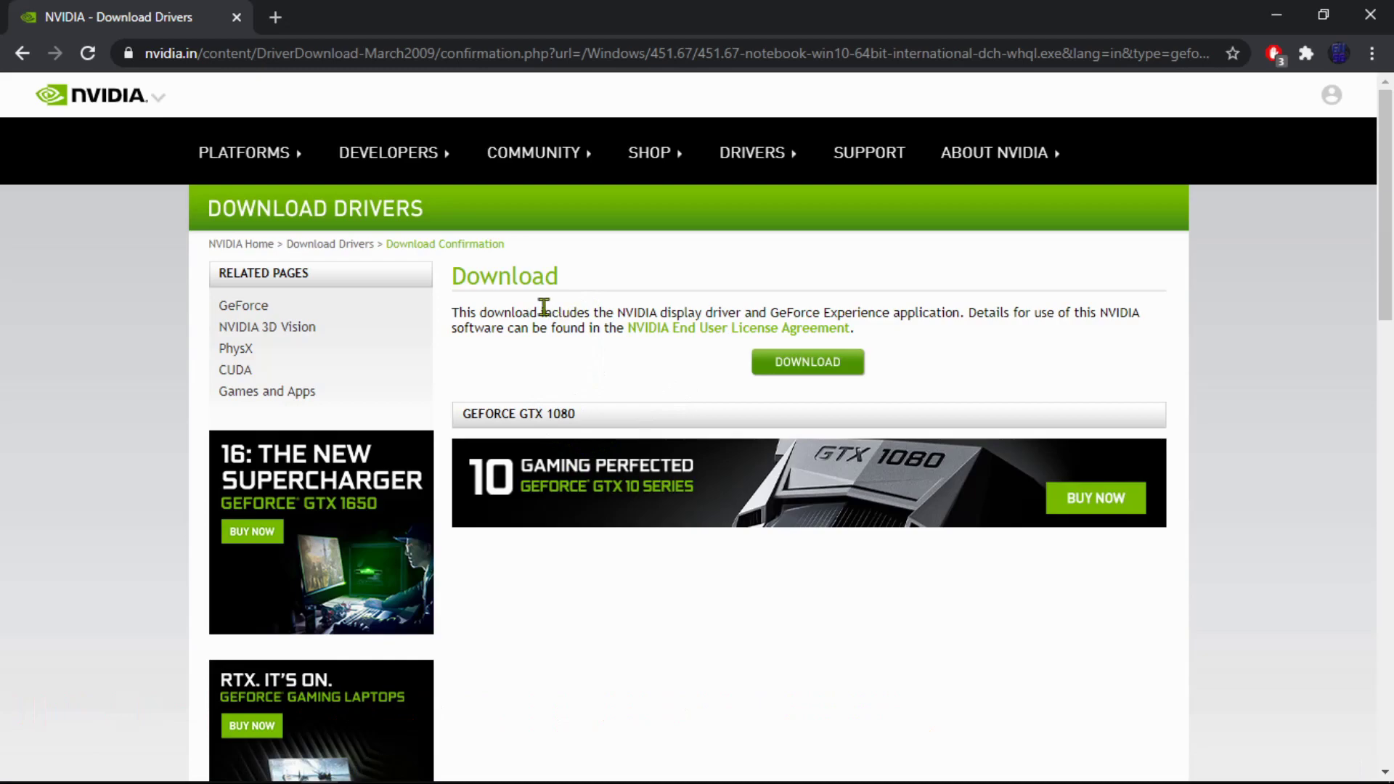
click(803, 365)
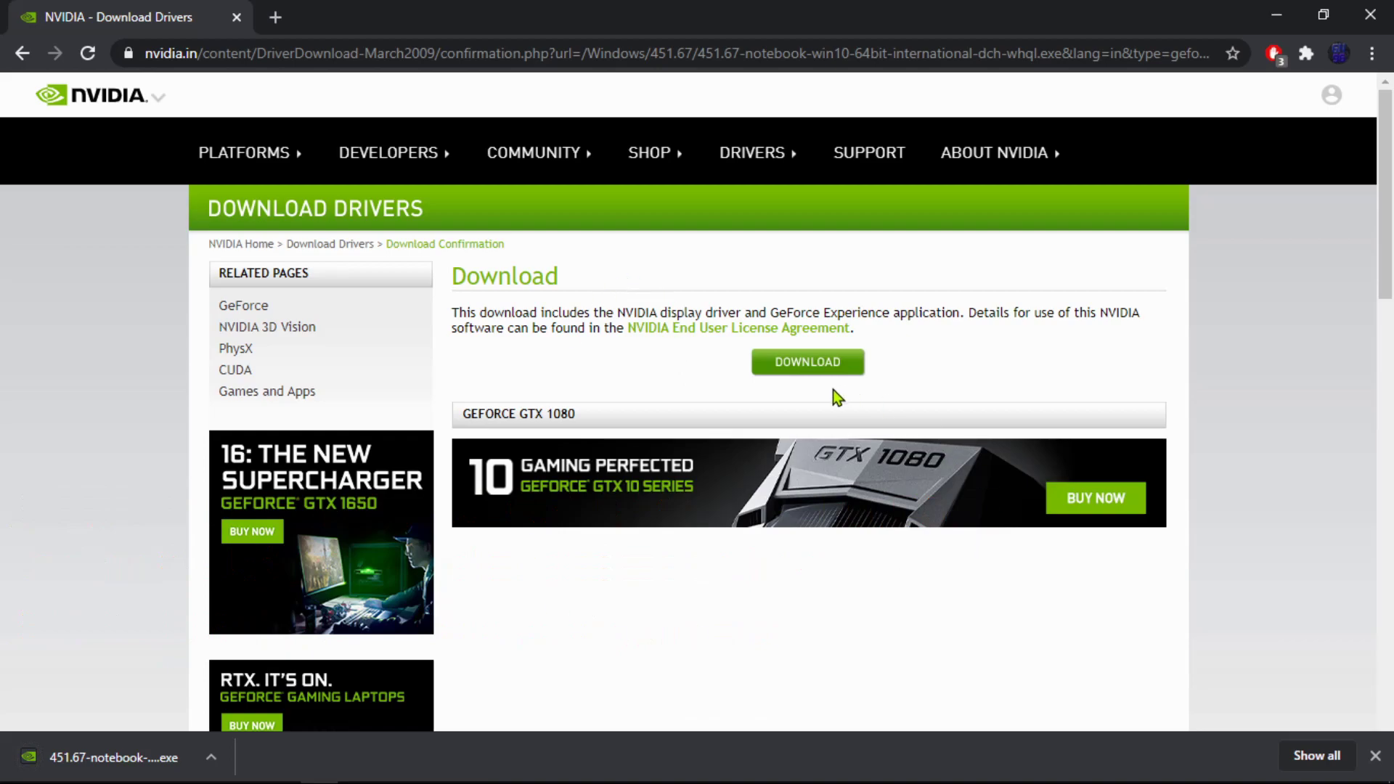
click(109, 757)
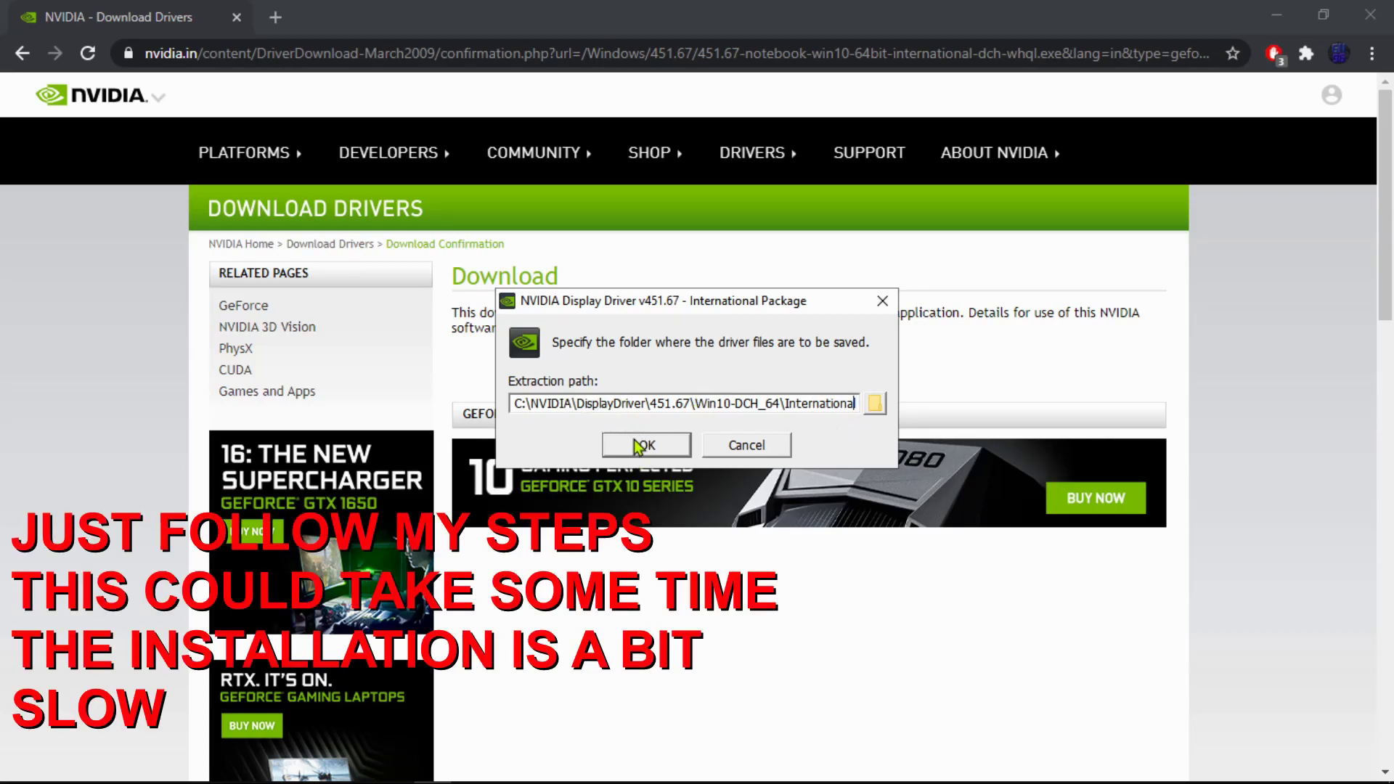
click(642, 444)
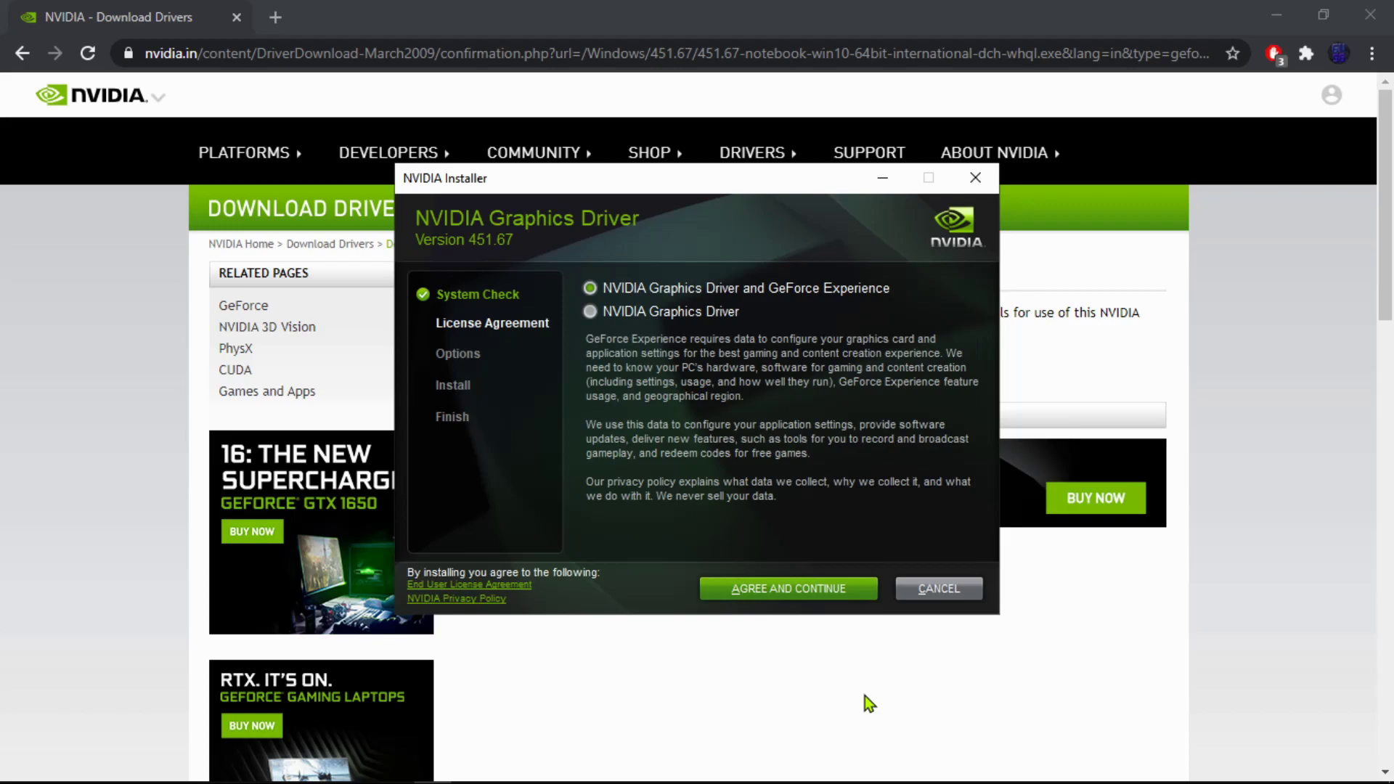
Step: Install only the NVIDIA Graphics Driver, accepting the license agreement and using the Express (Recommended) option
click(636, 311)
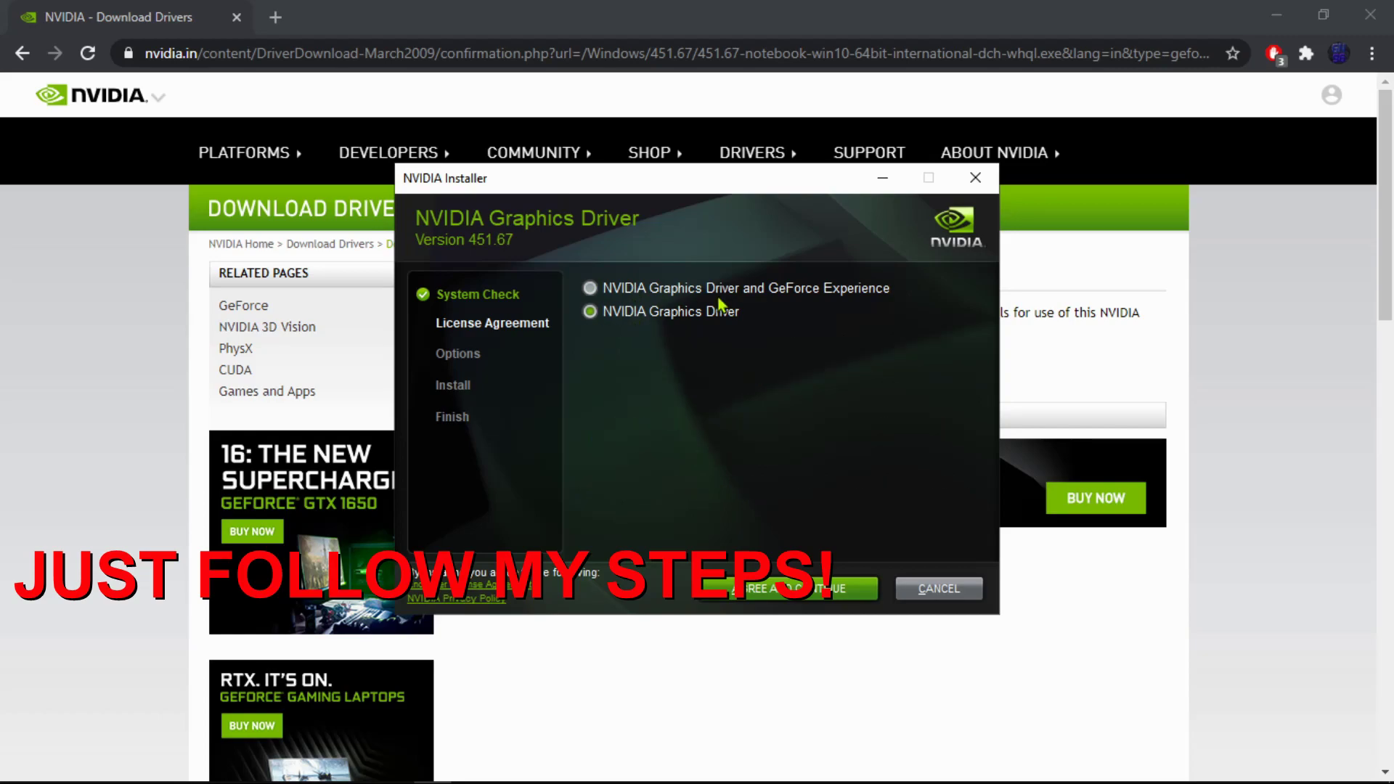
click(687, 292)
click(689, 311)
click(764, 595)
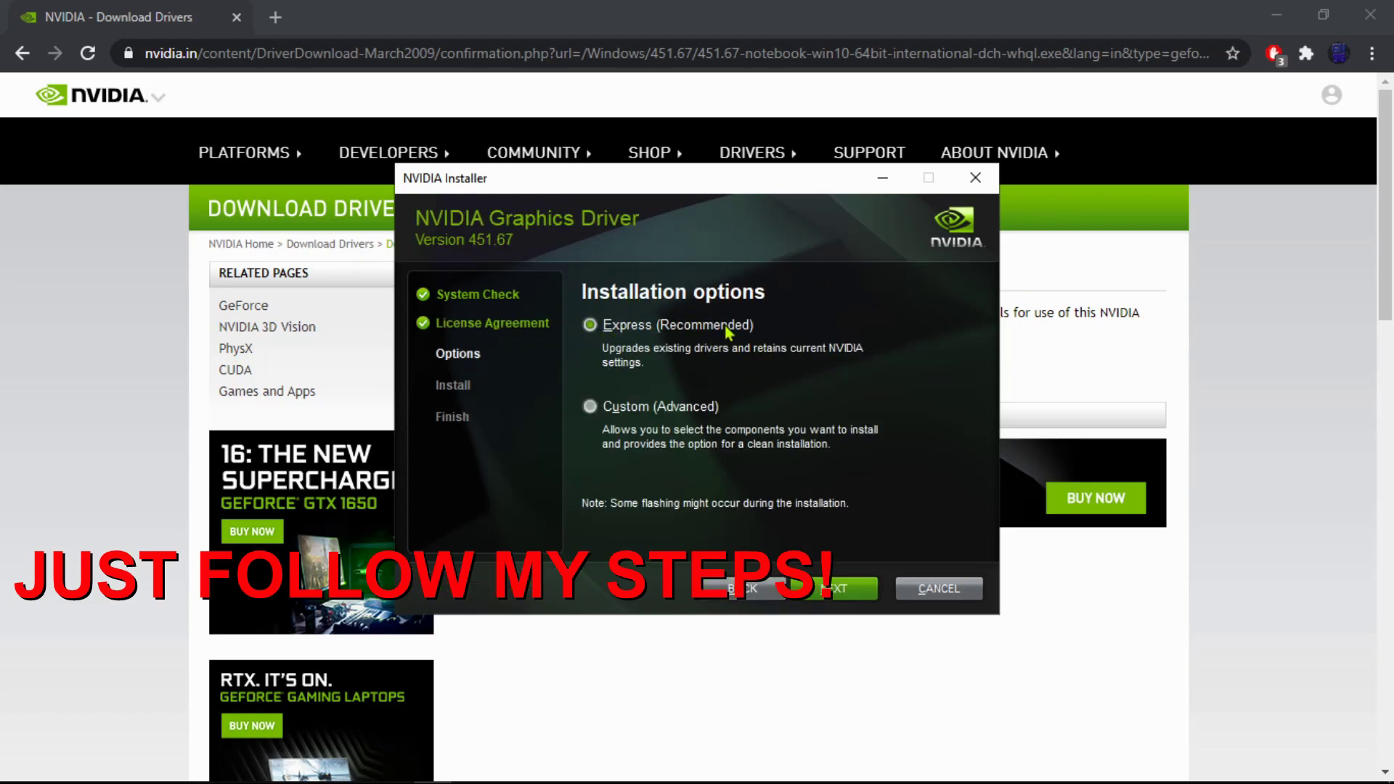
click(842, 590)
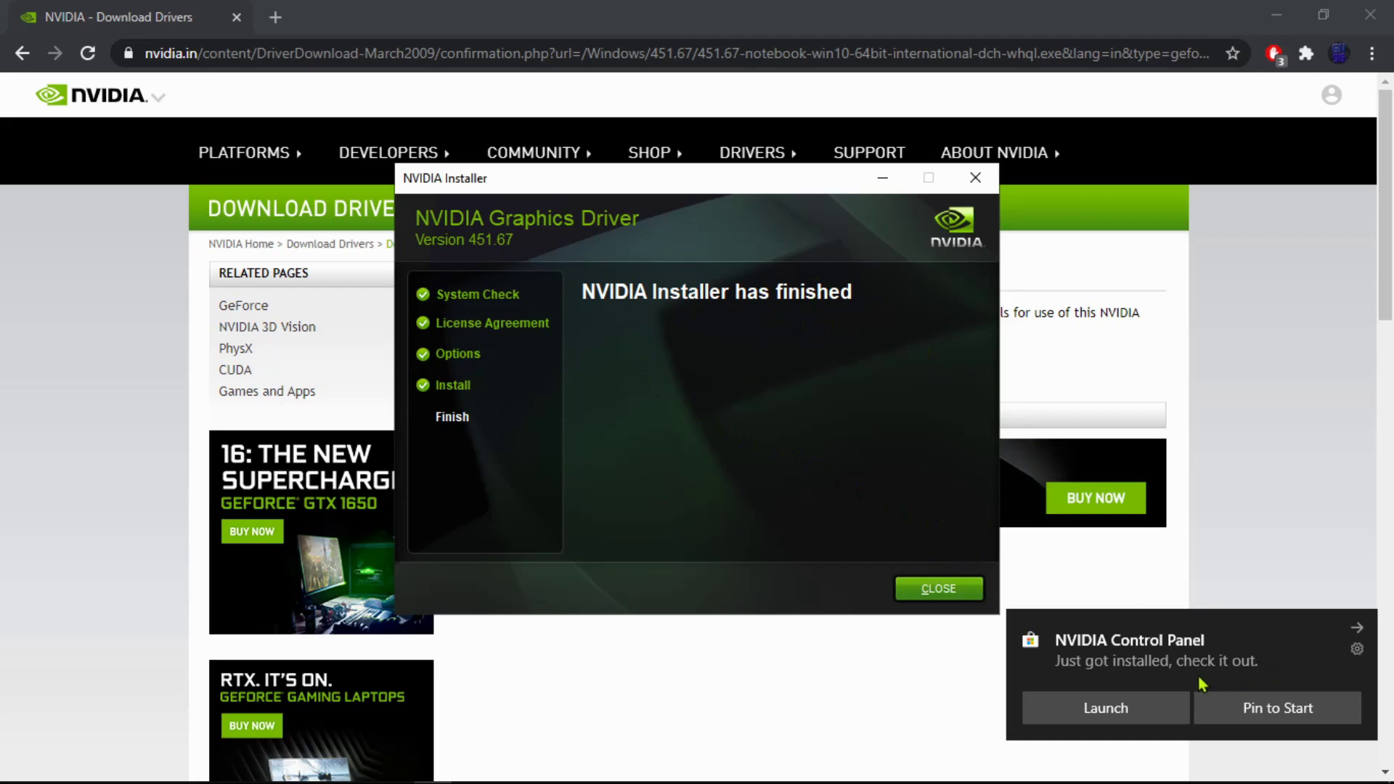
Step: Pin the NVIDIA Control Panel to Start, and close the finished installer and the browser page
click(1285, 712)
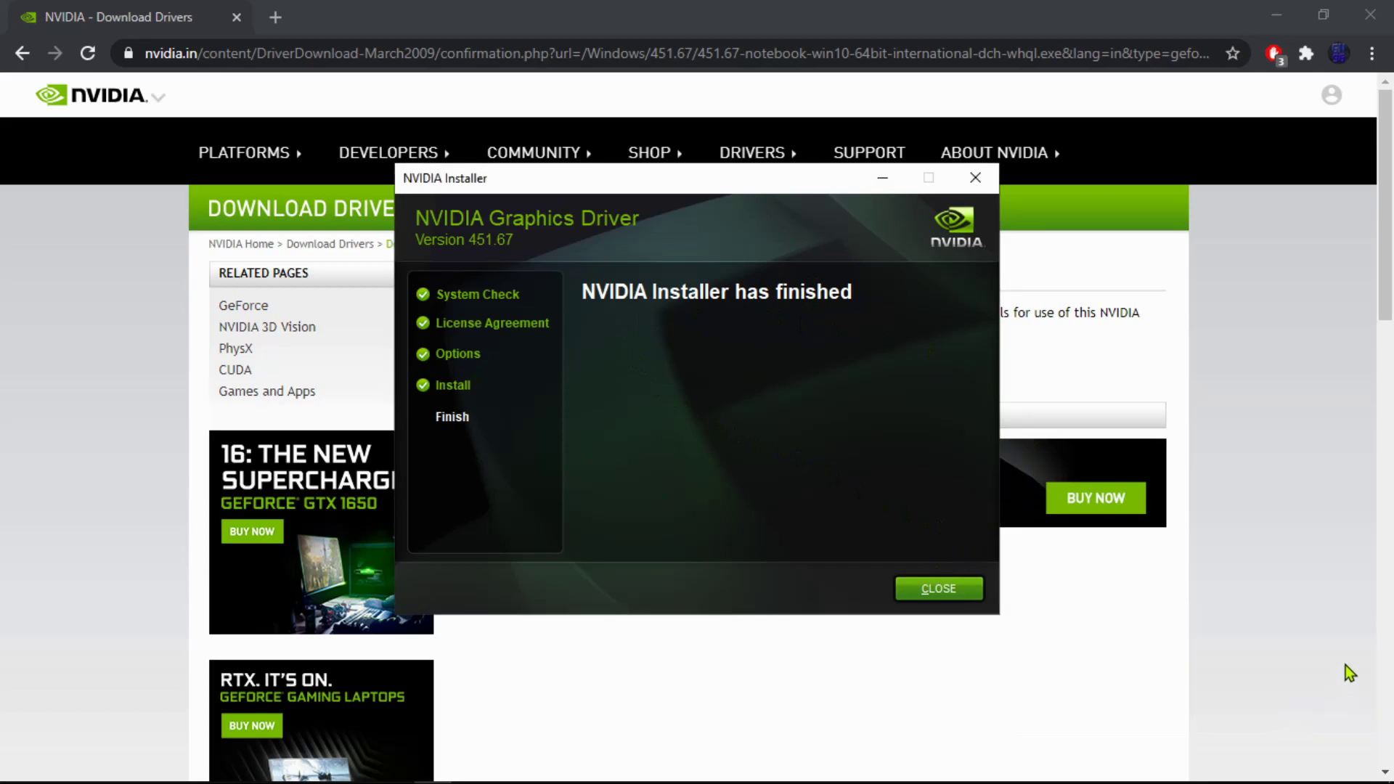
click(943, 590)
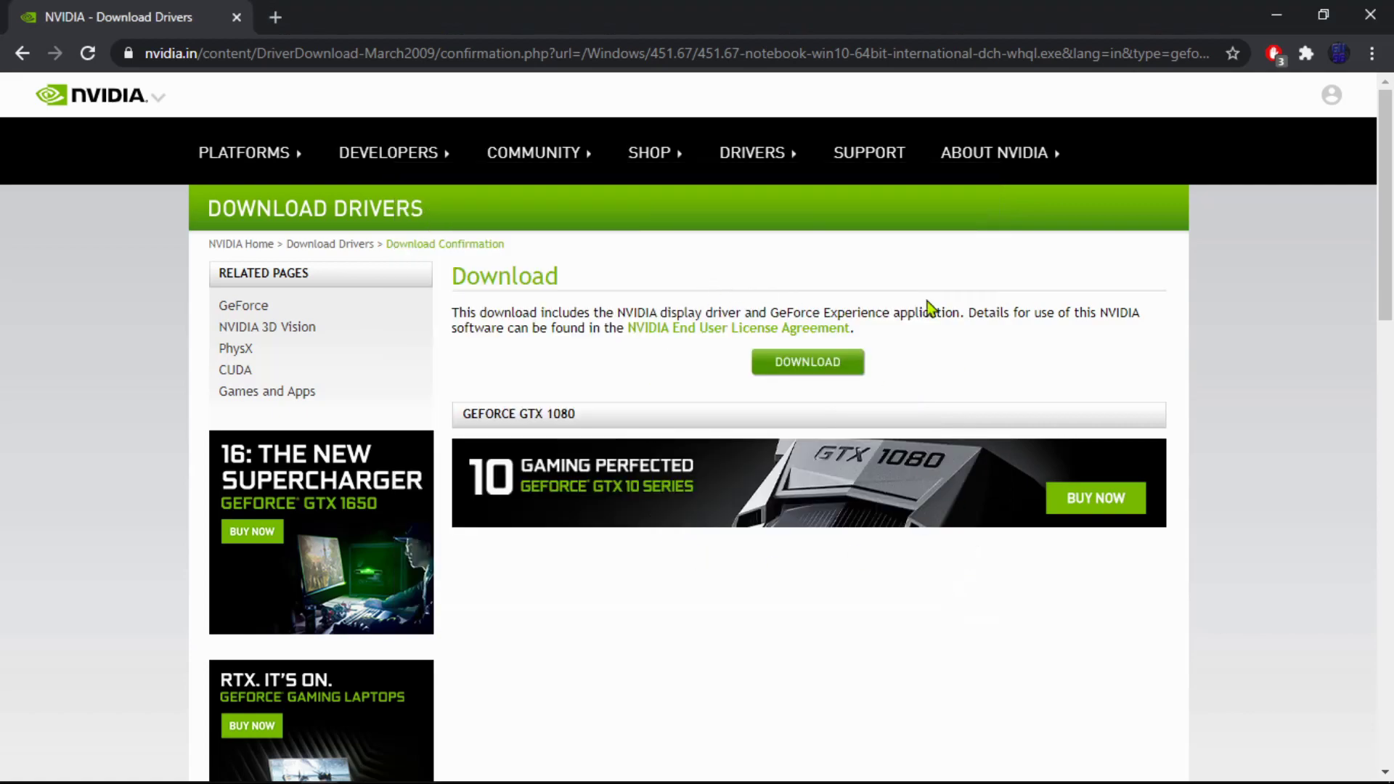
click(237, 17)
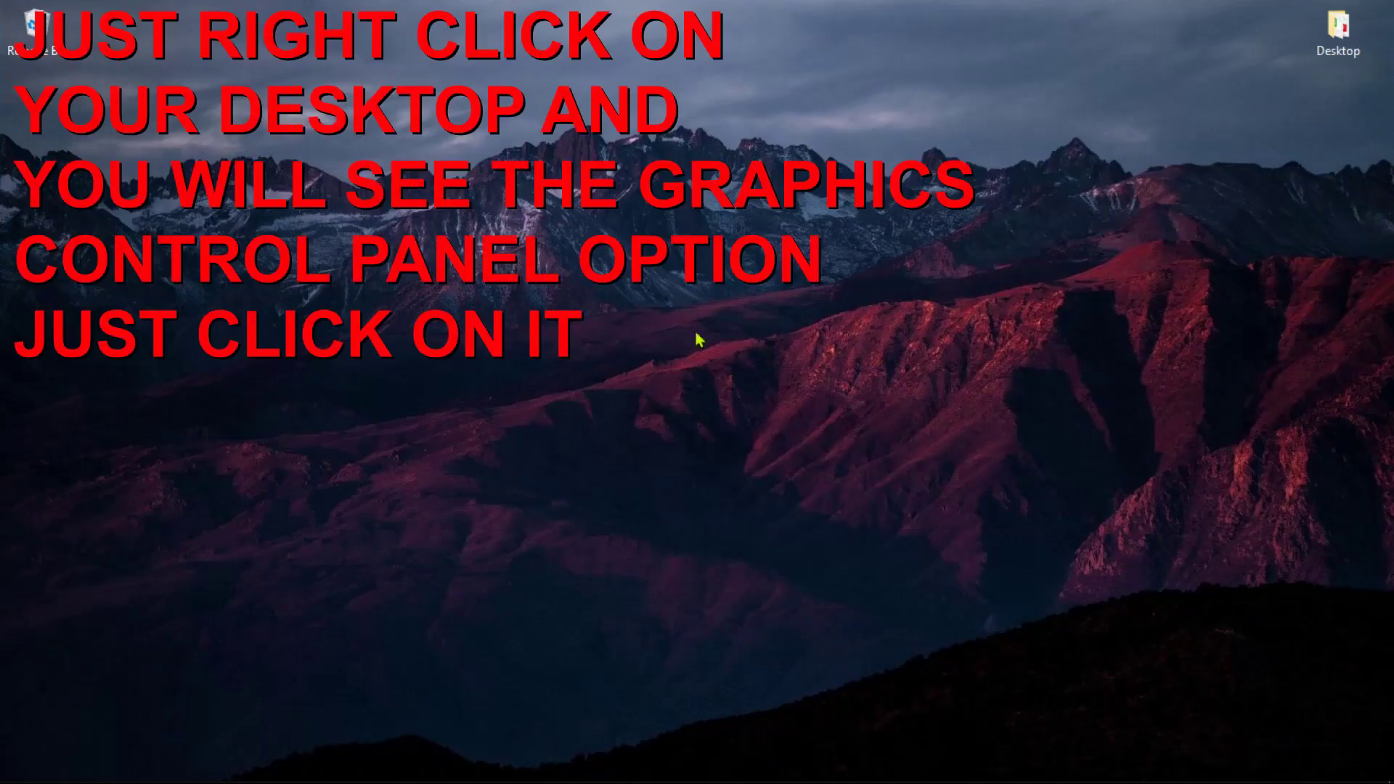
Step: Refresh the desktop and open the NVIDIA Control Panel from it
right_click(726, 350)
click(762, 411)
right_click(762, 398)
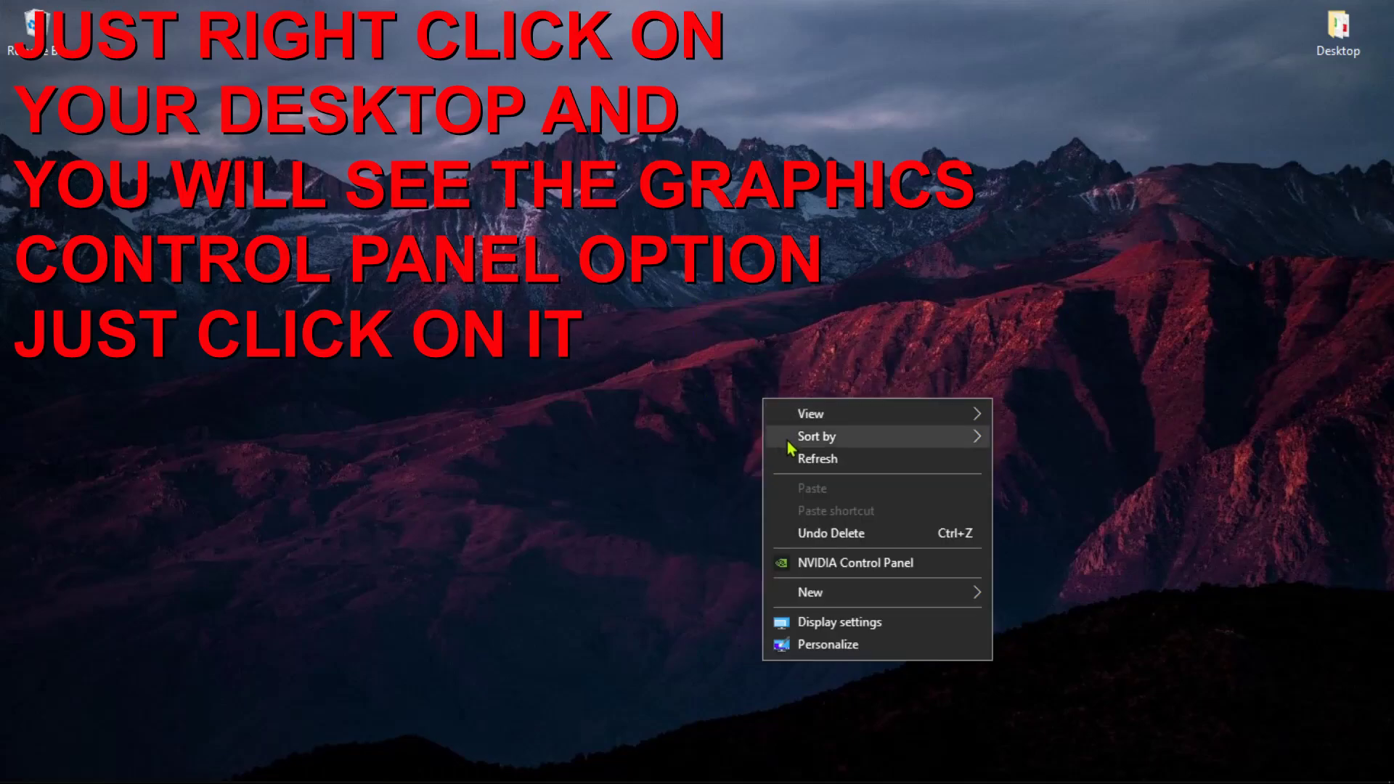
click(793, 454)
right_click(766, 382)
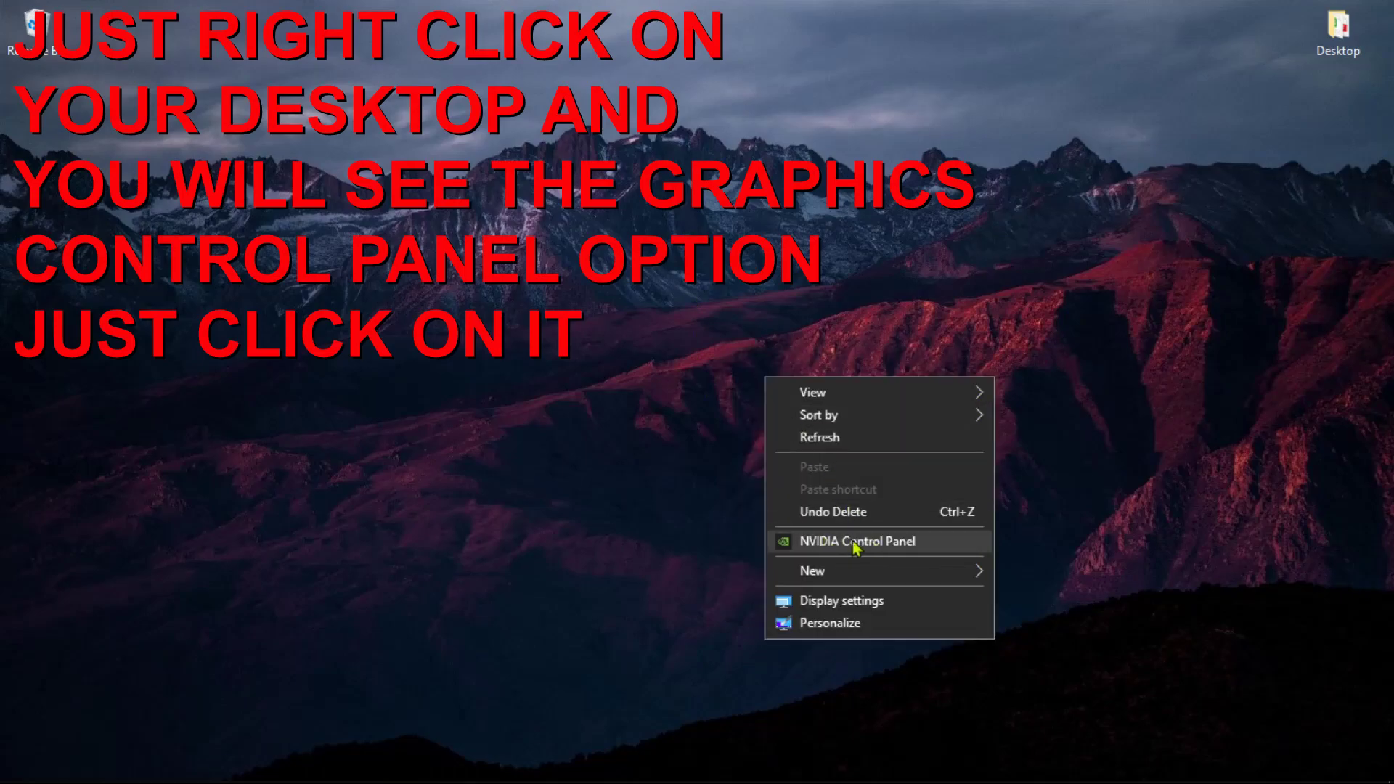
click(827, 545)
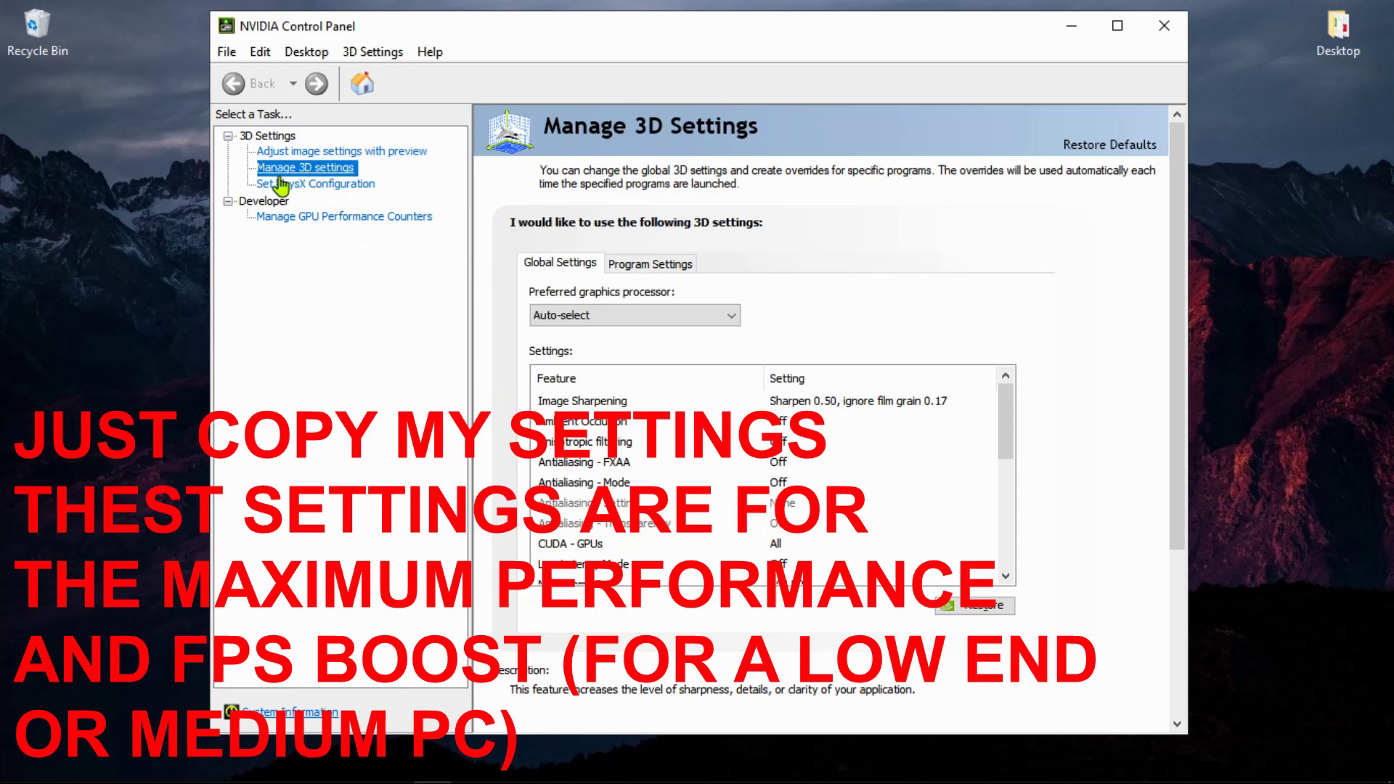
Step: Set the image settings preview to "Use the advanced 3D image settings" and open Manage 3D settings
click(390, 155)
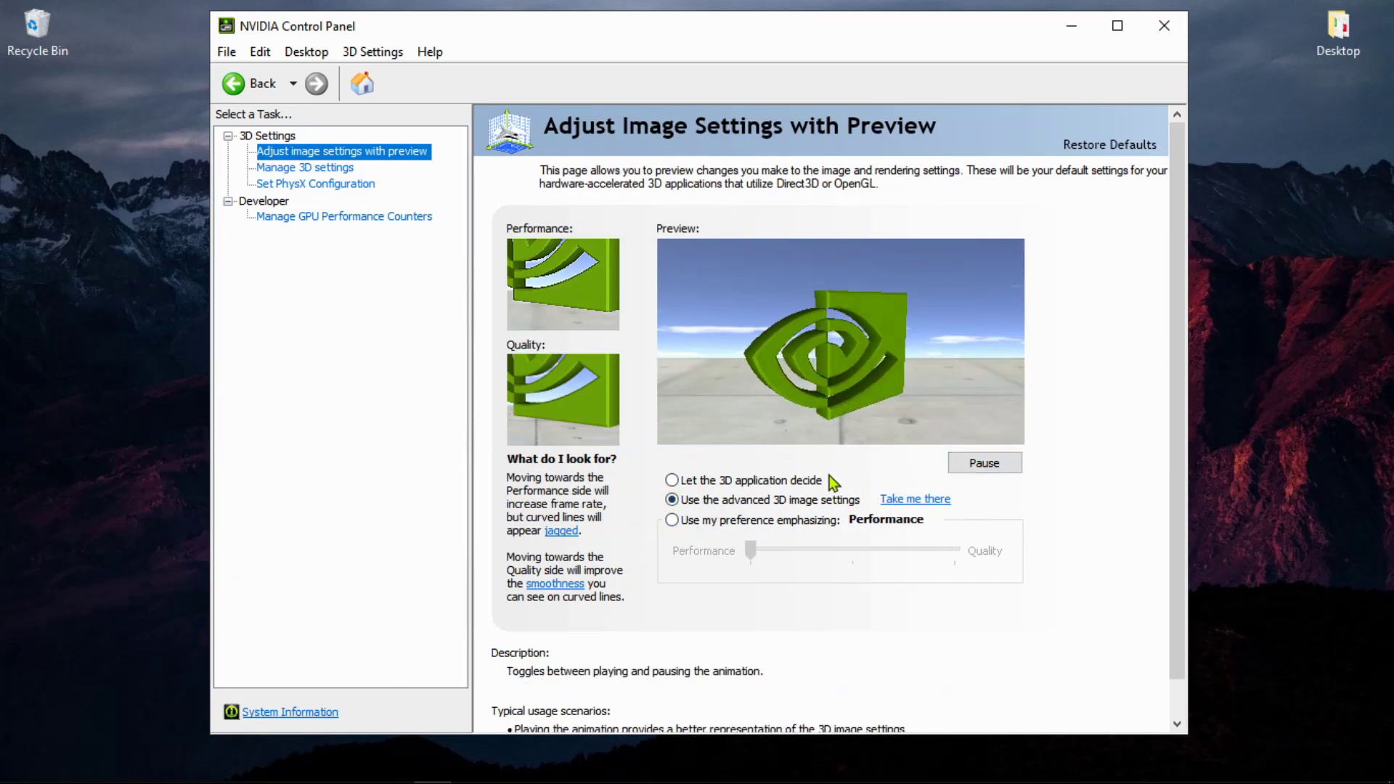
click(754, 520)
drag(751, 550, 716, 554)
click(706, 500)
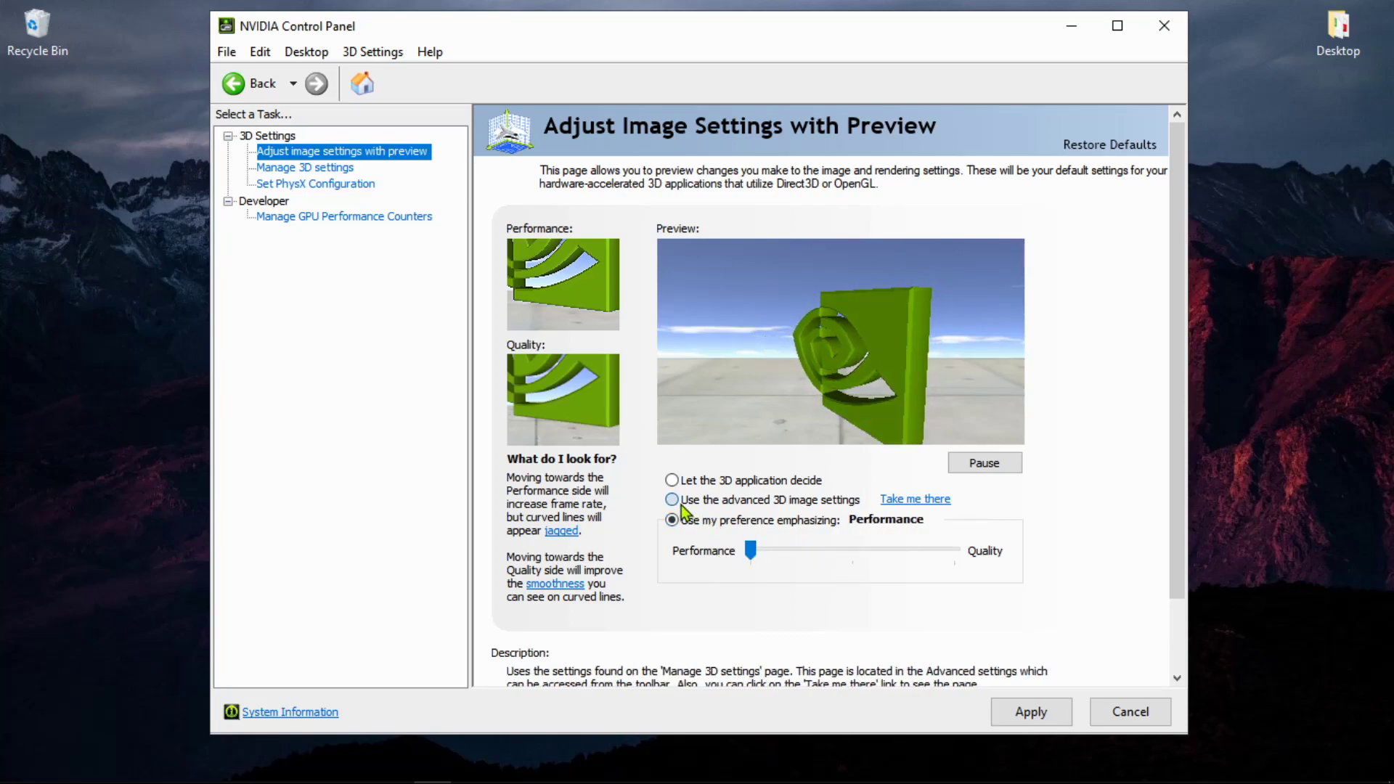
click(323, 168)
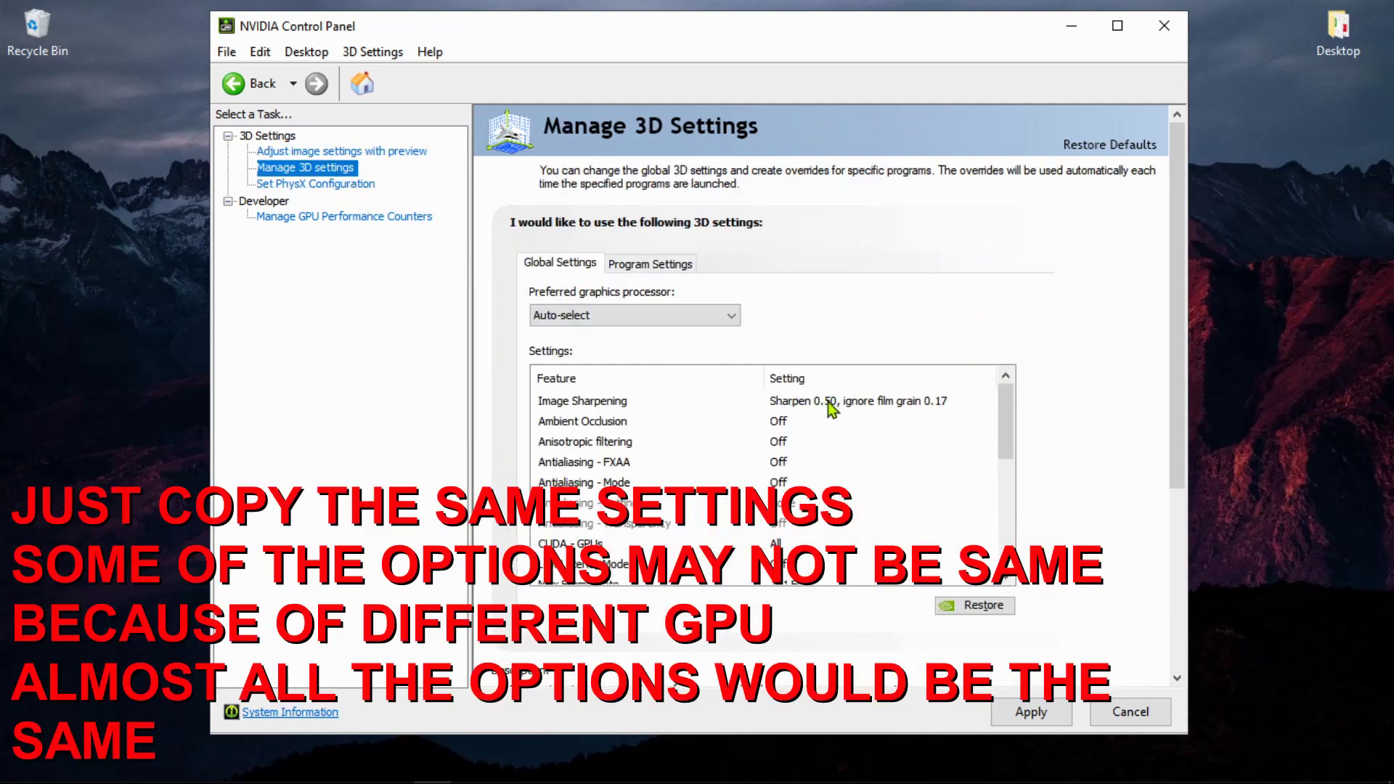
Step: Configure Image Sharpening as On with Sharpen 0.50 and Ignore film grain 0.17
click(827, 402)
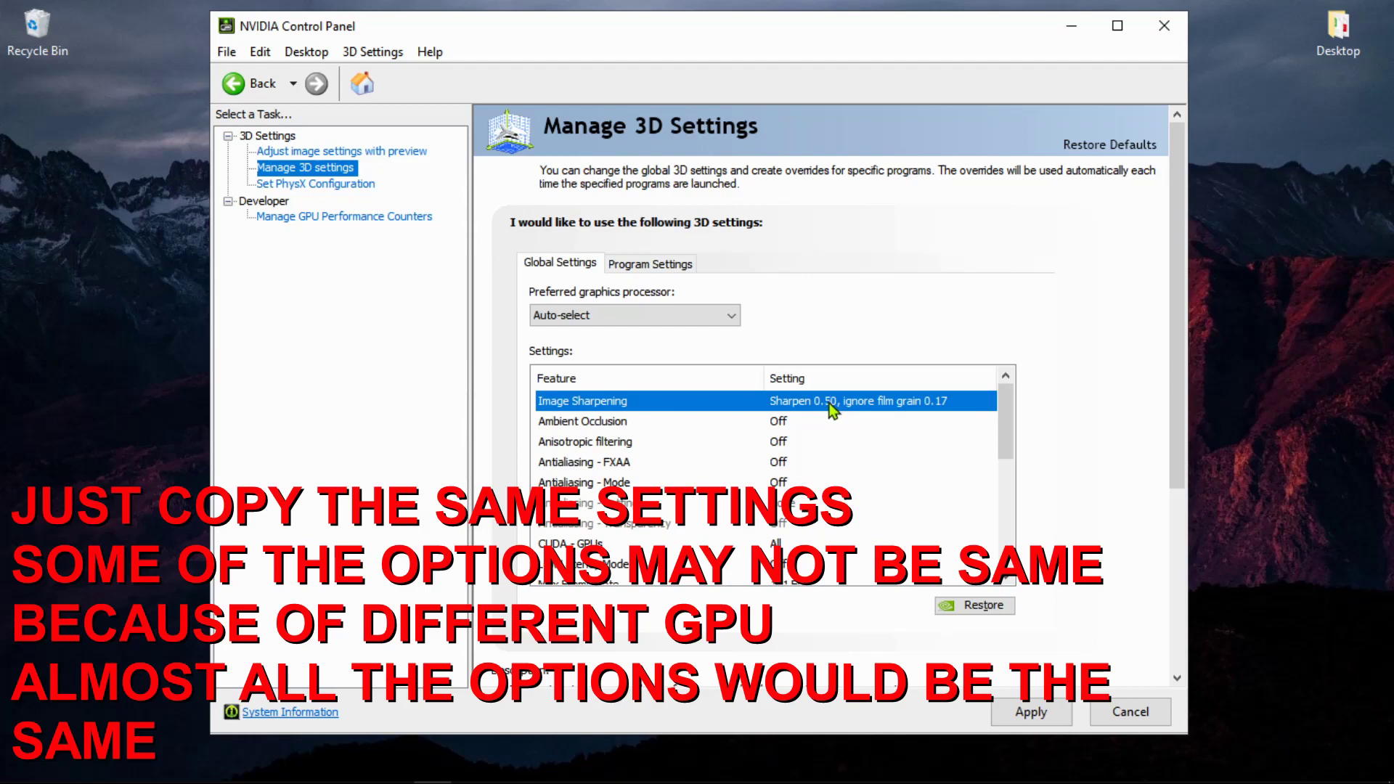
click(827, 402)
click(890, 404)
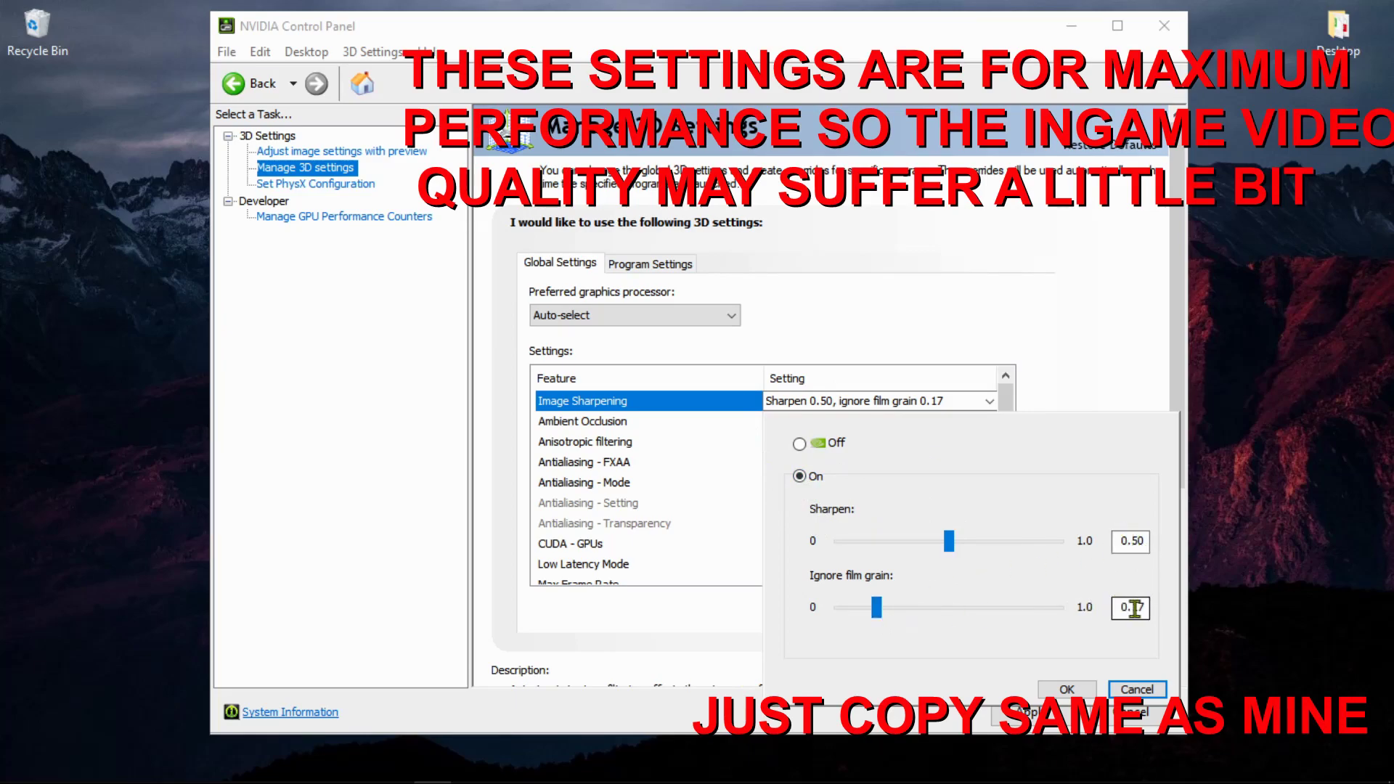
click(1066, 689)
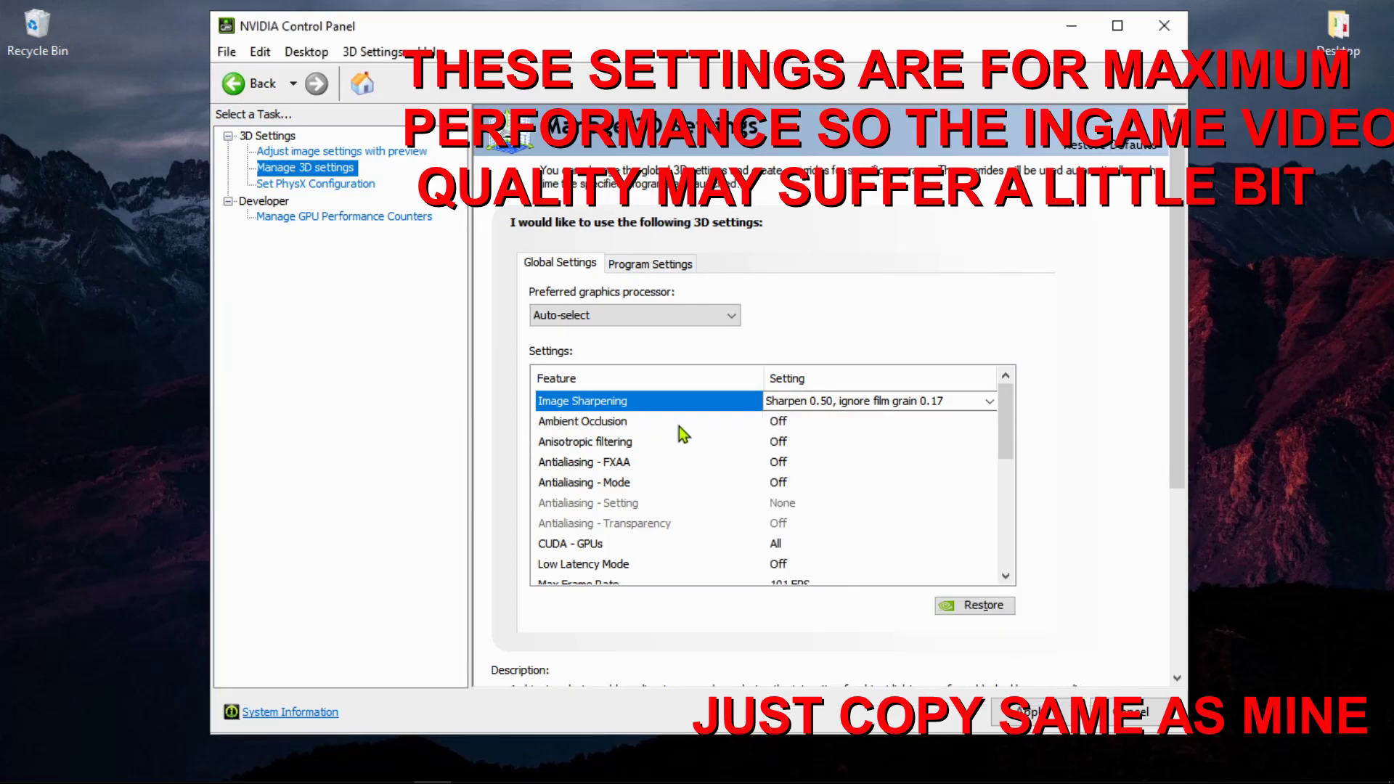
Step: Set Ambient Occlusion to Performance in the global 3D settings
click(789, 424)
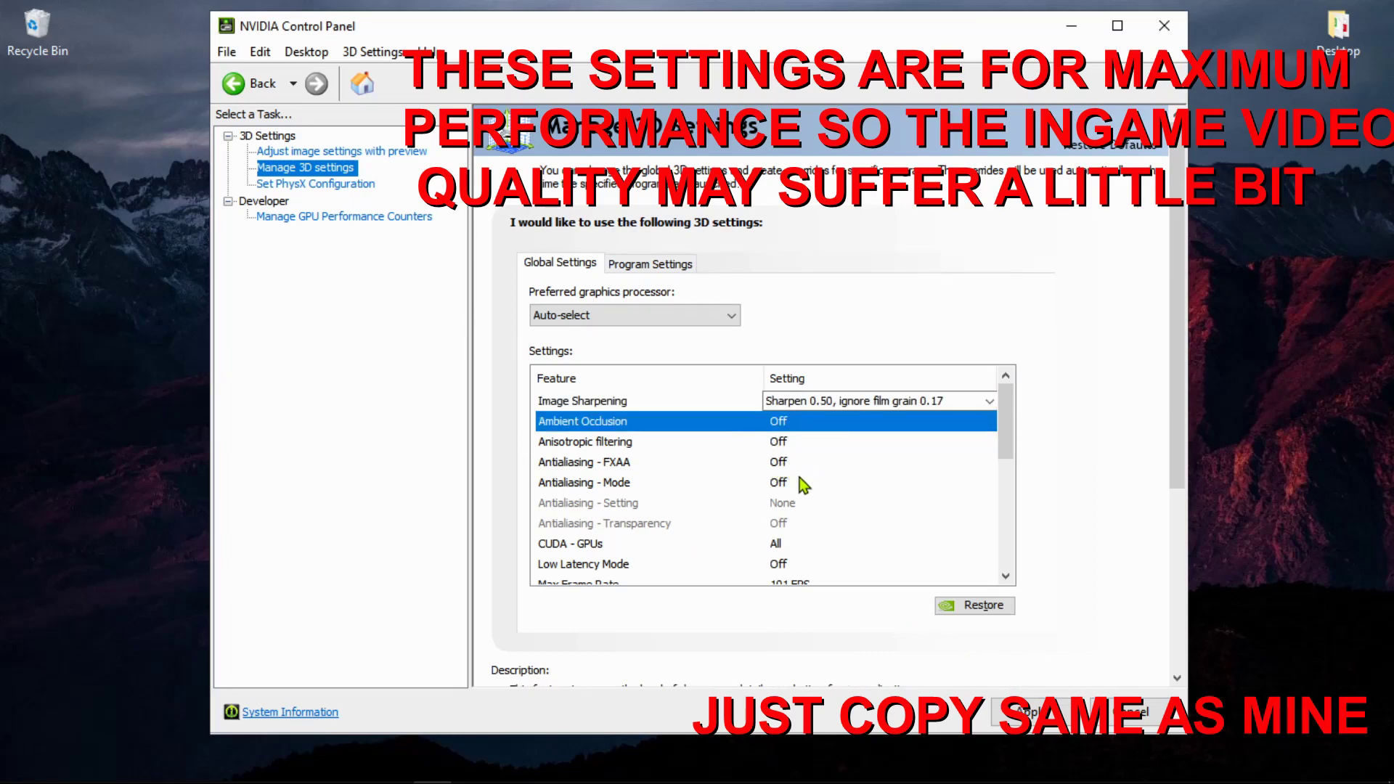
click(987, 421)
click(1011, 431)
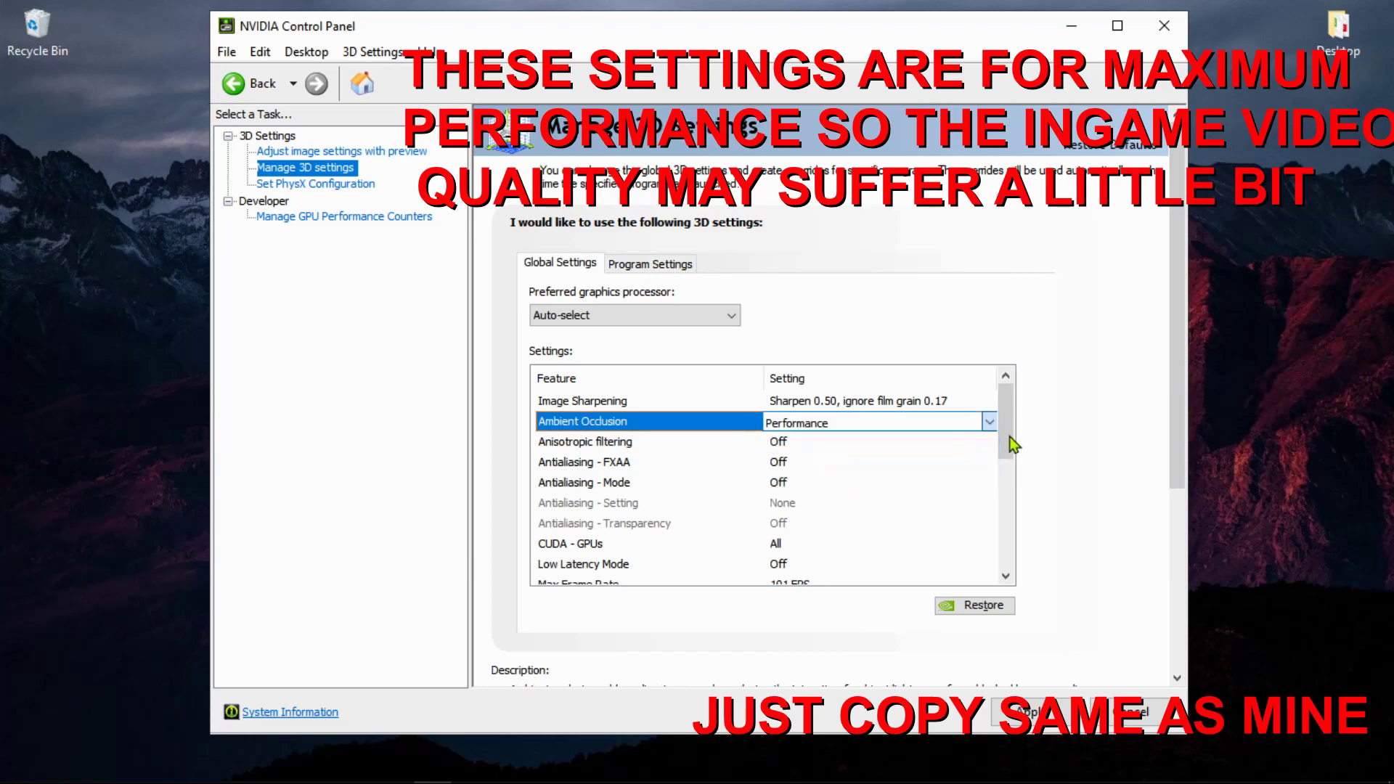
drag(1004, 443, 1005, 451)
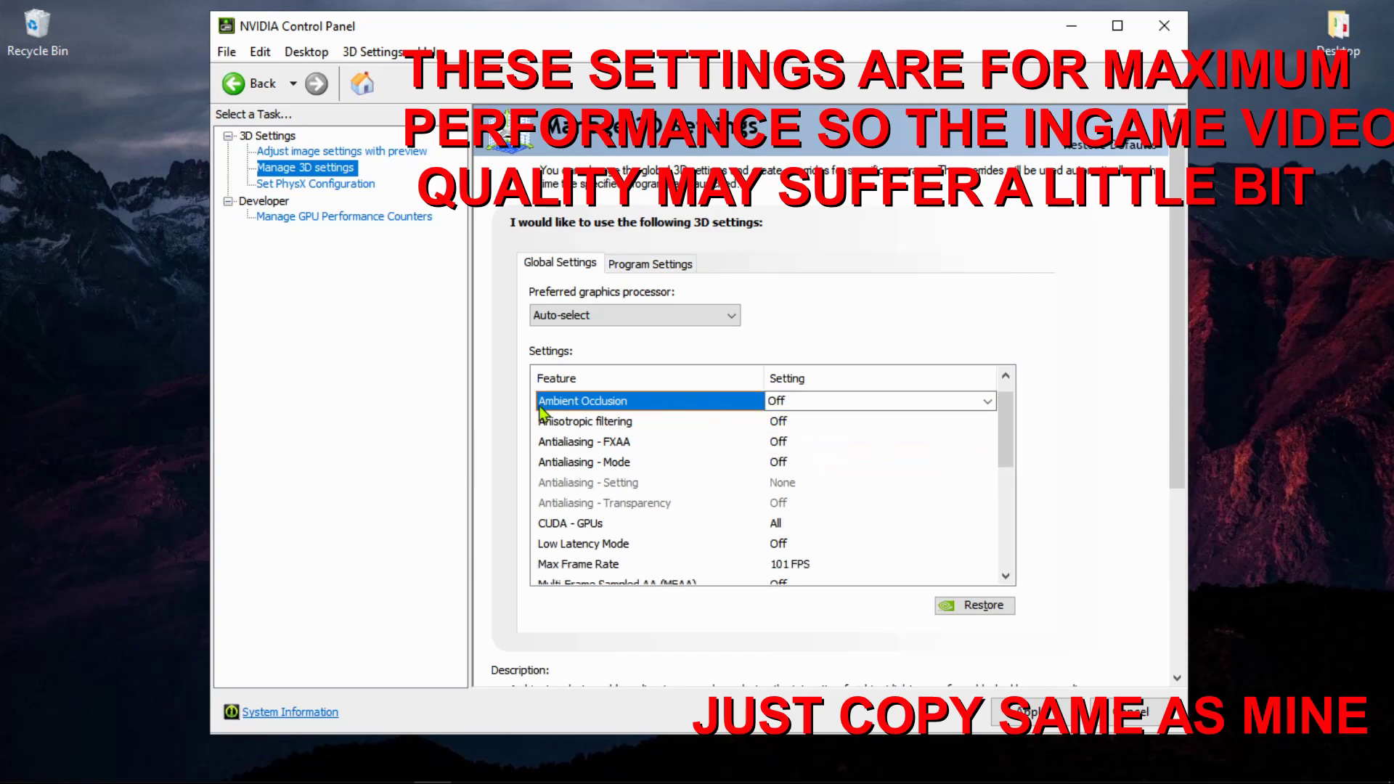
click(794, 401)
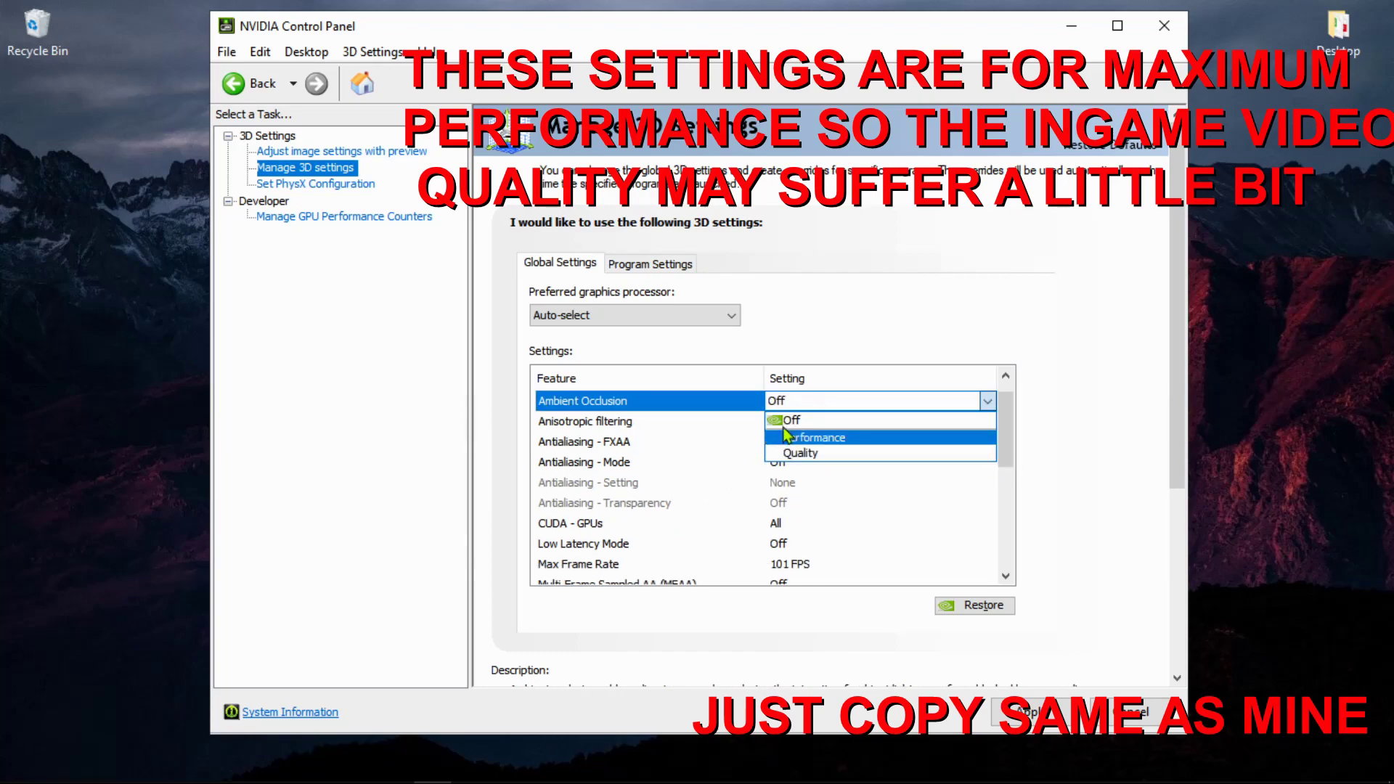
click(808, 439)
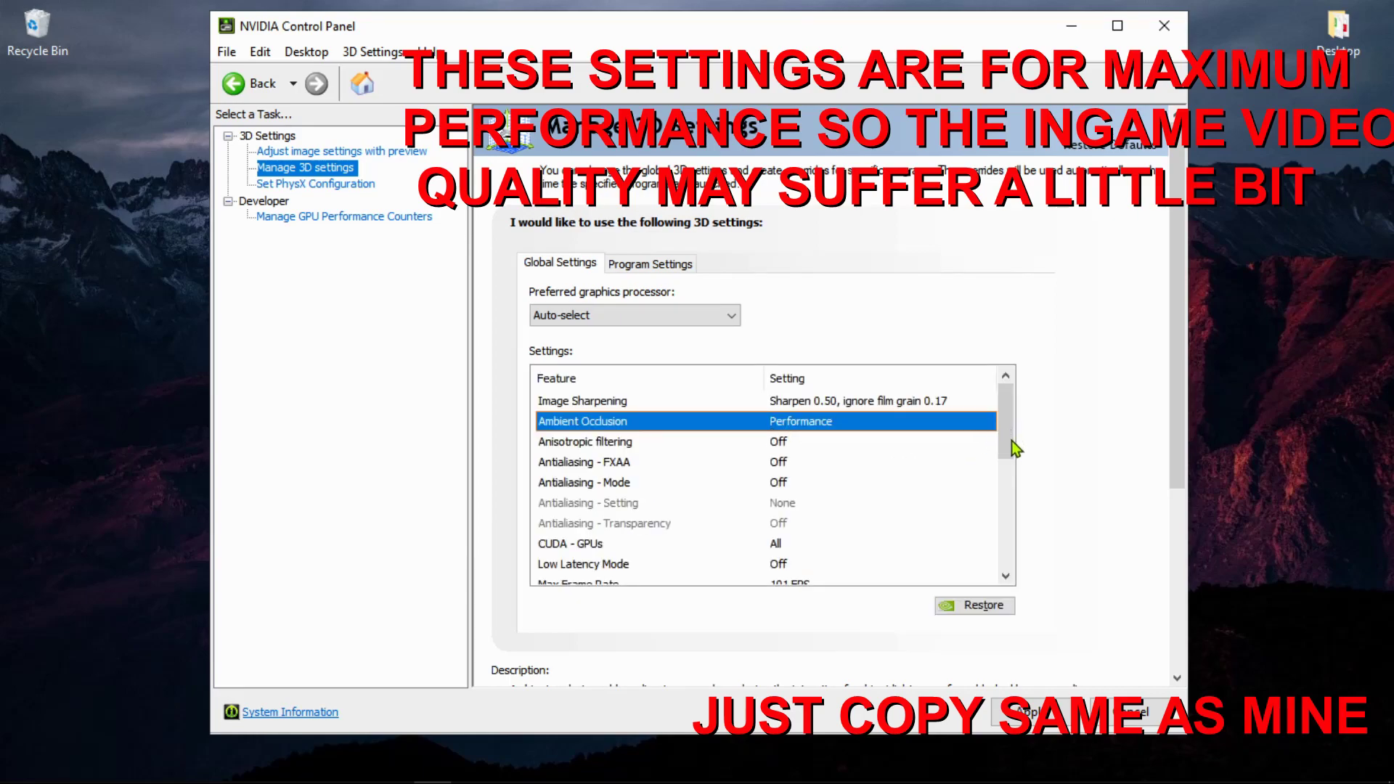
click(770, 421)
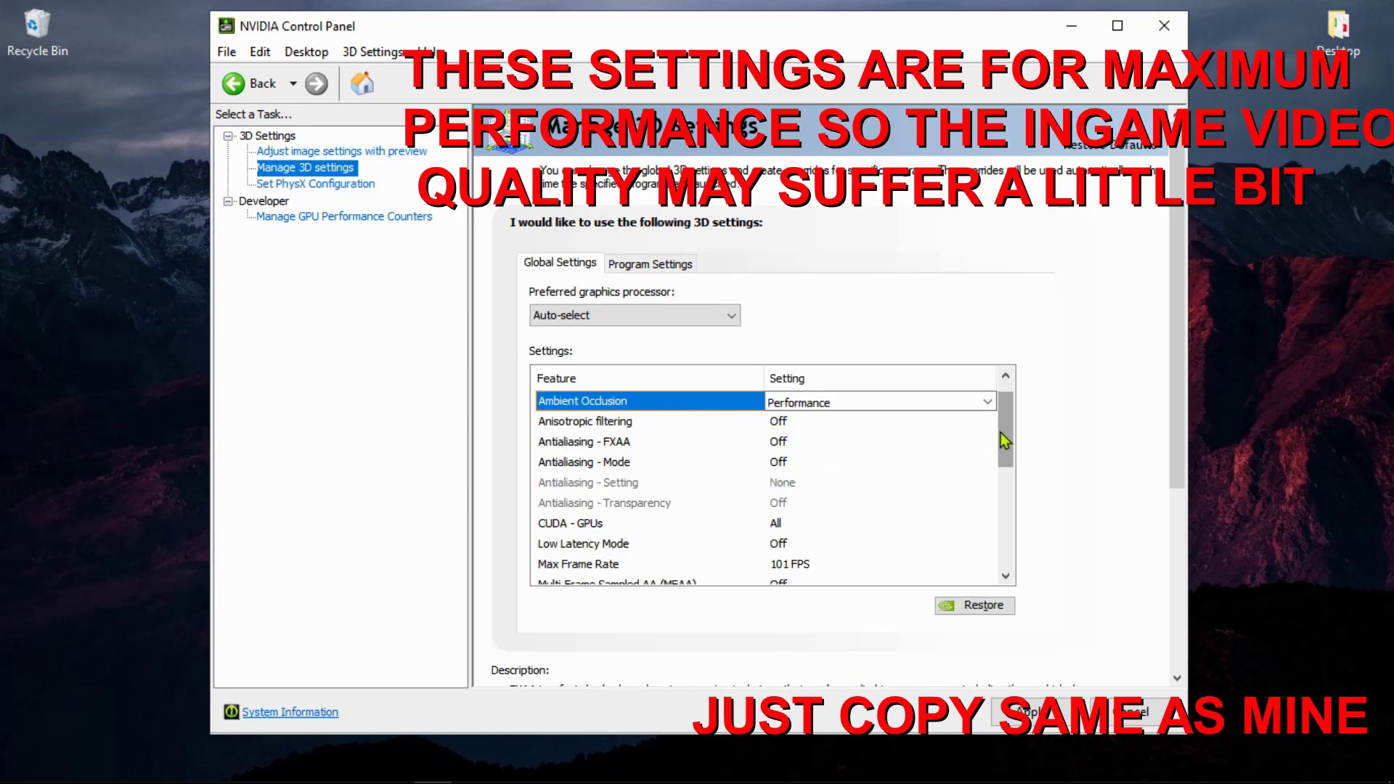
Step: Set Low Latency Mode to Ultra in the global 3D settings
drag(1014, 445, 1012, 479)
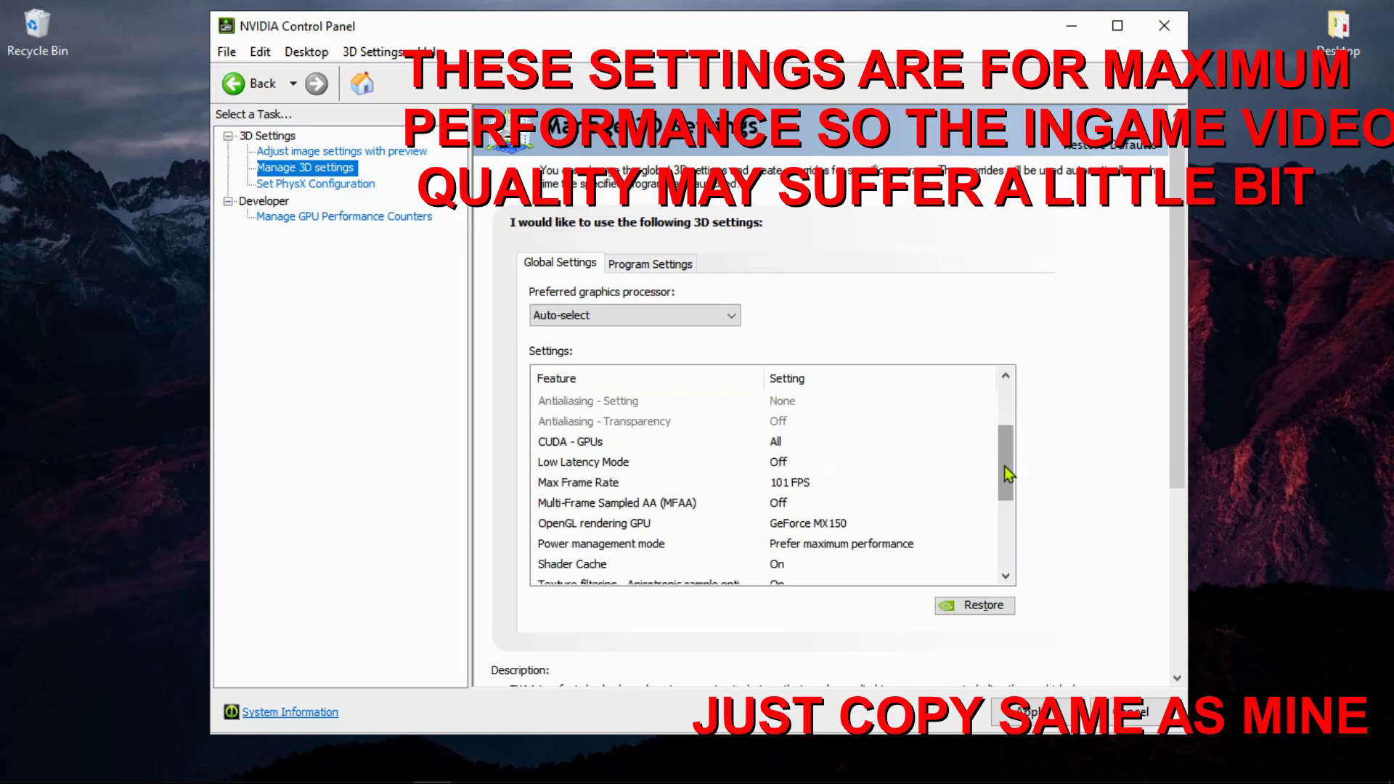
click(785, 463)
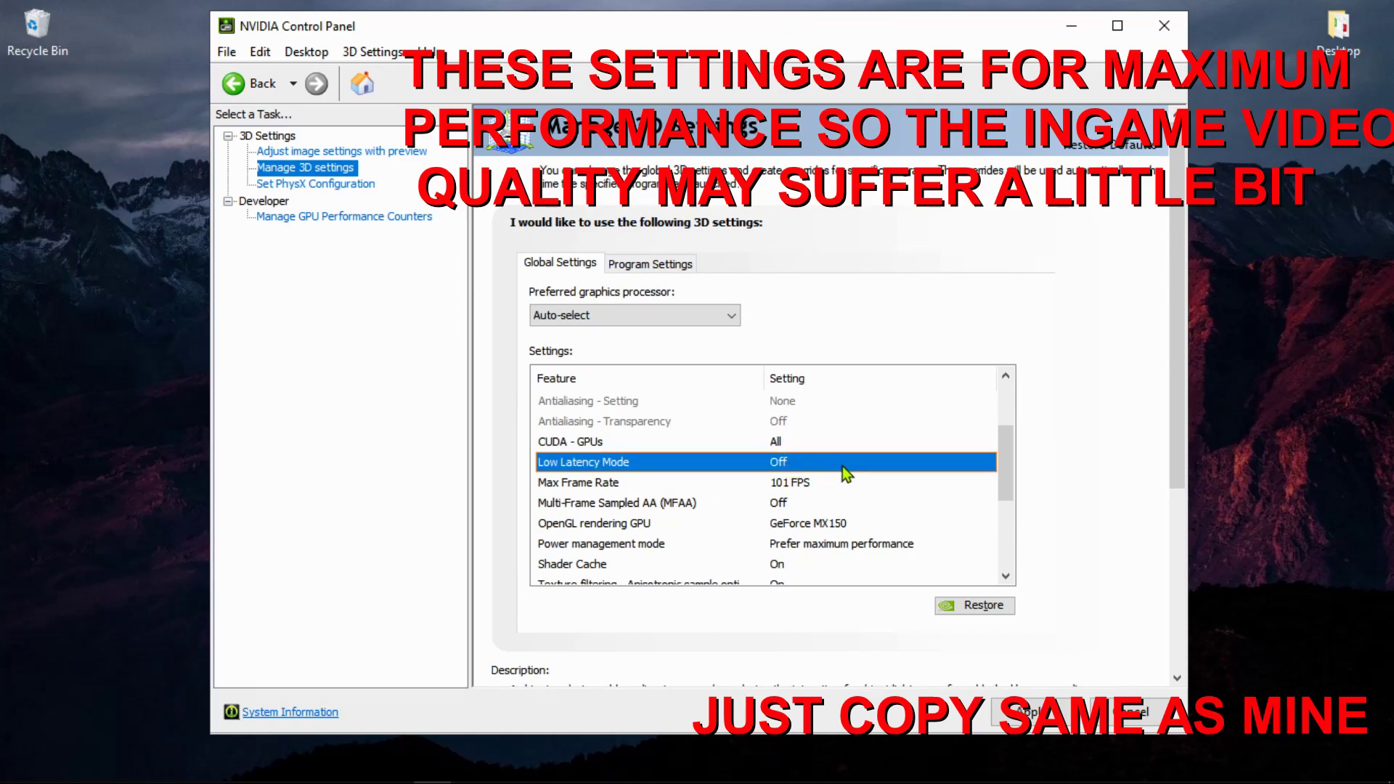
click(842, 466)
click(845, 463)
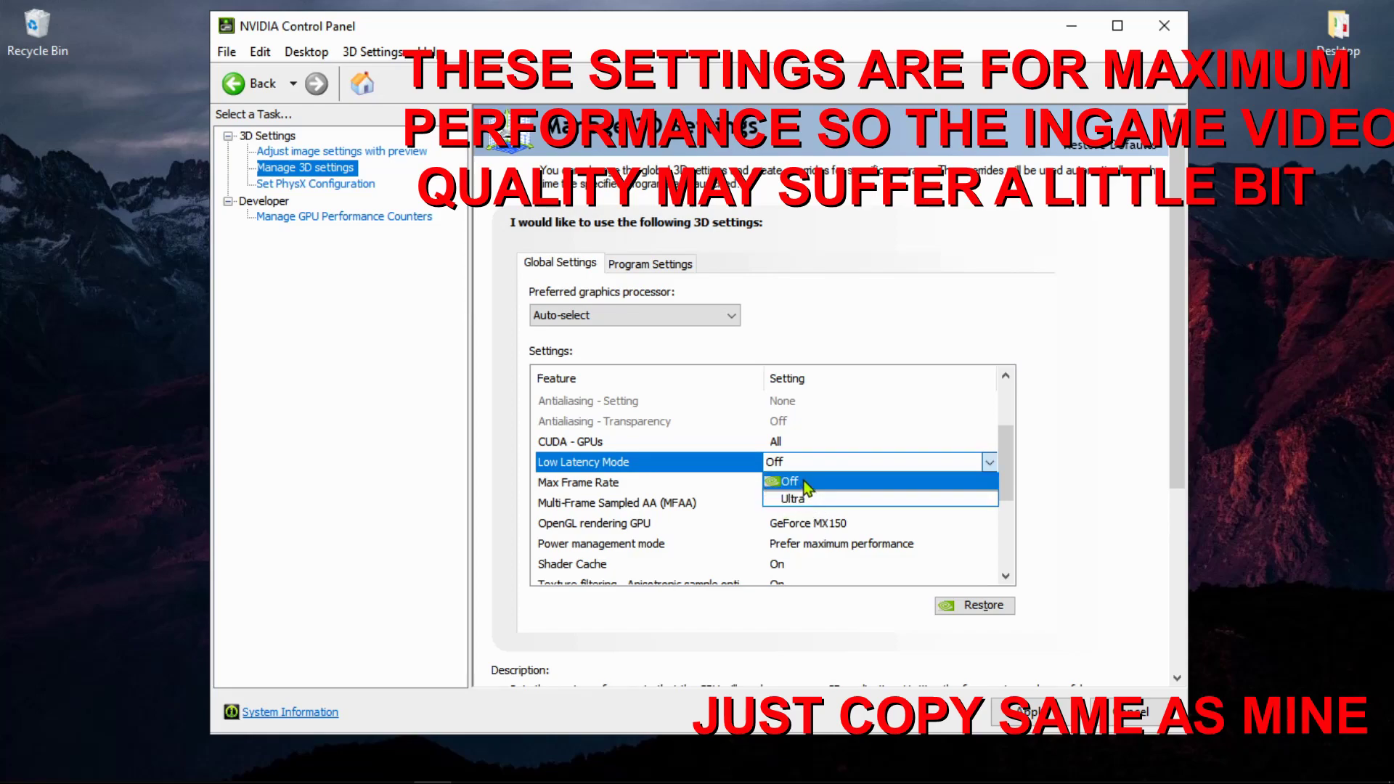
click(807, 499)
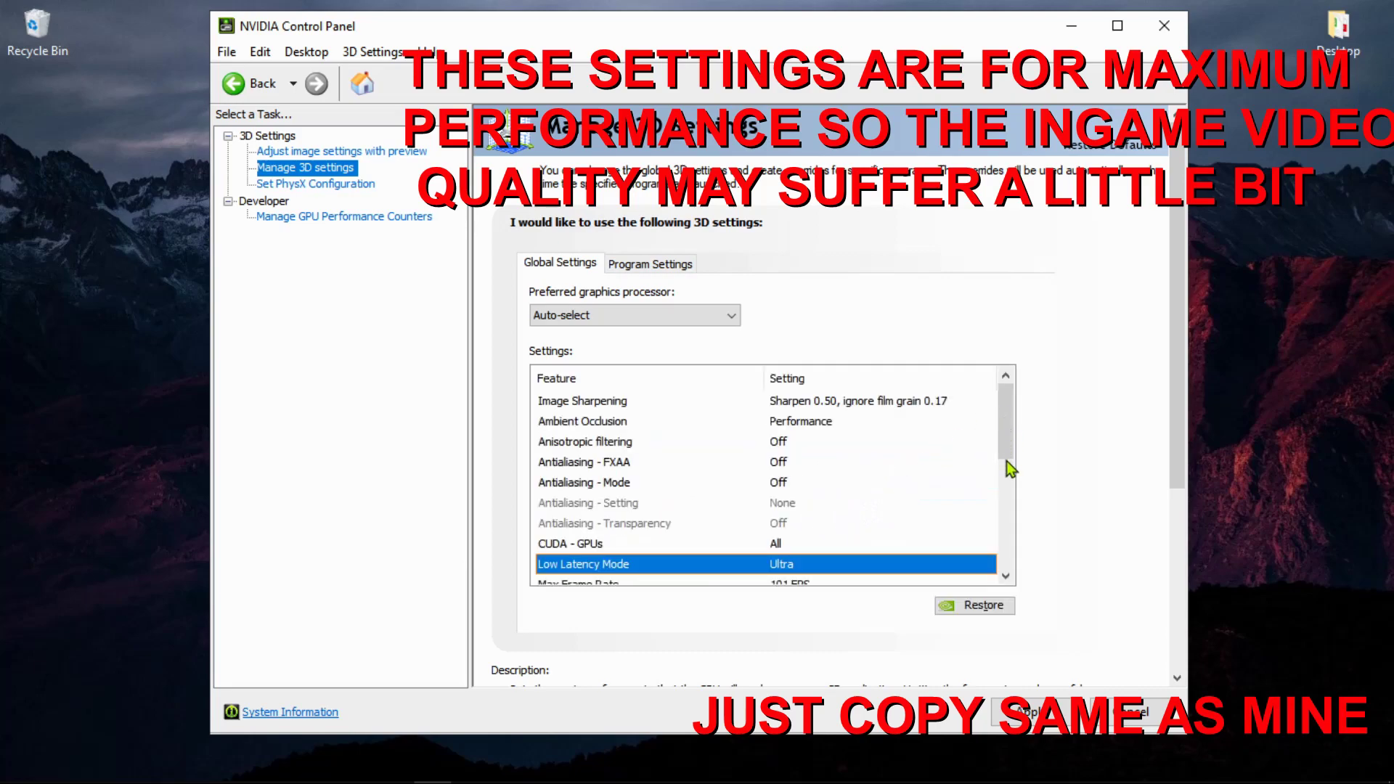
Step: Turn the Max Frame Rate limit Off in the global 3D settings and confirm it
scroll(1006, 460, down, 3)
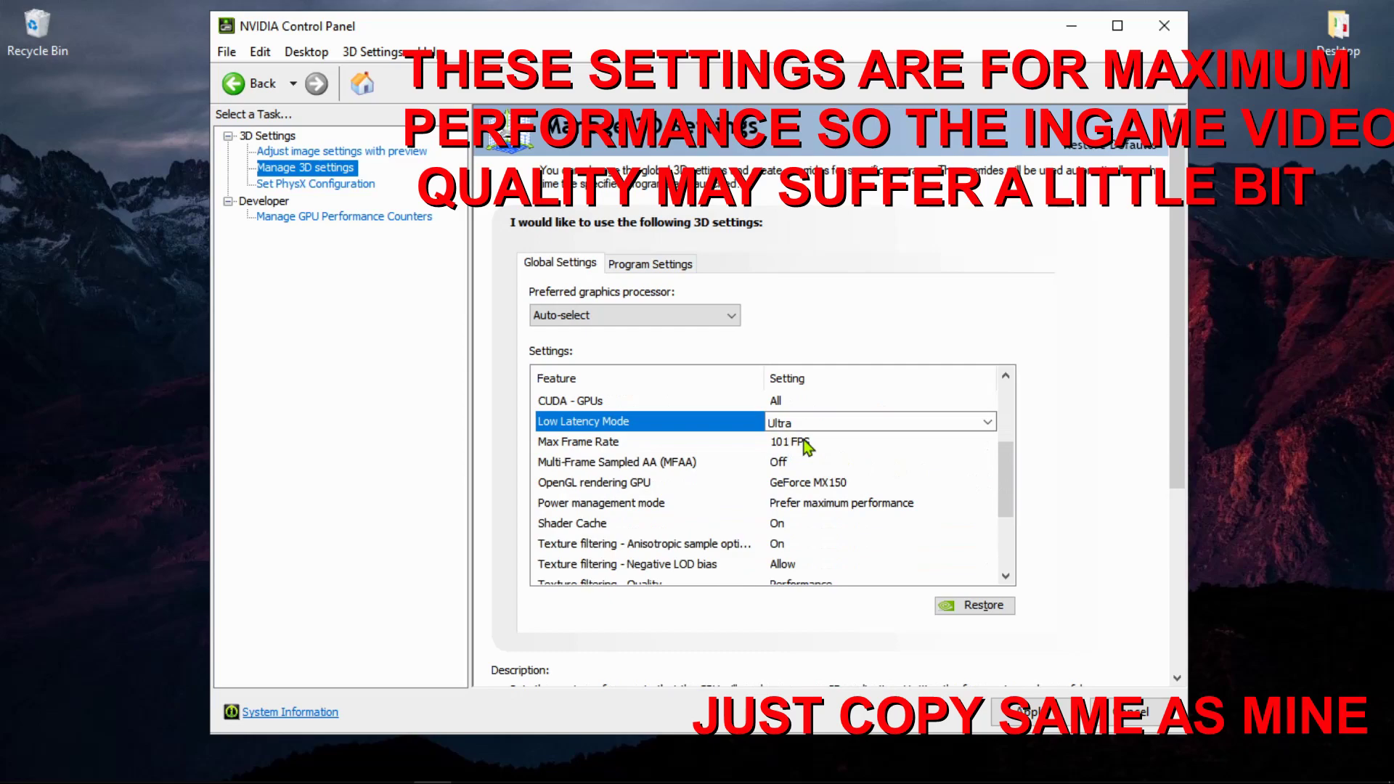
click(806, 445)
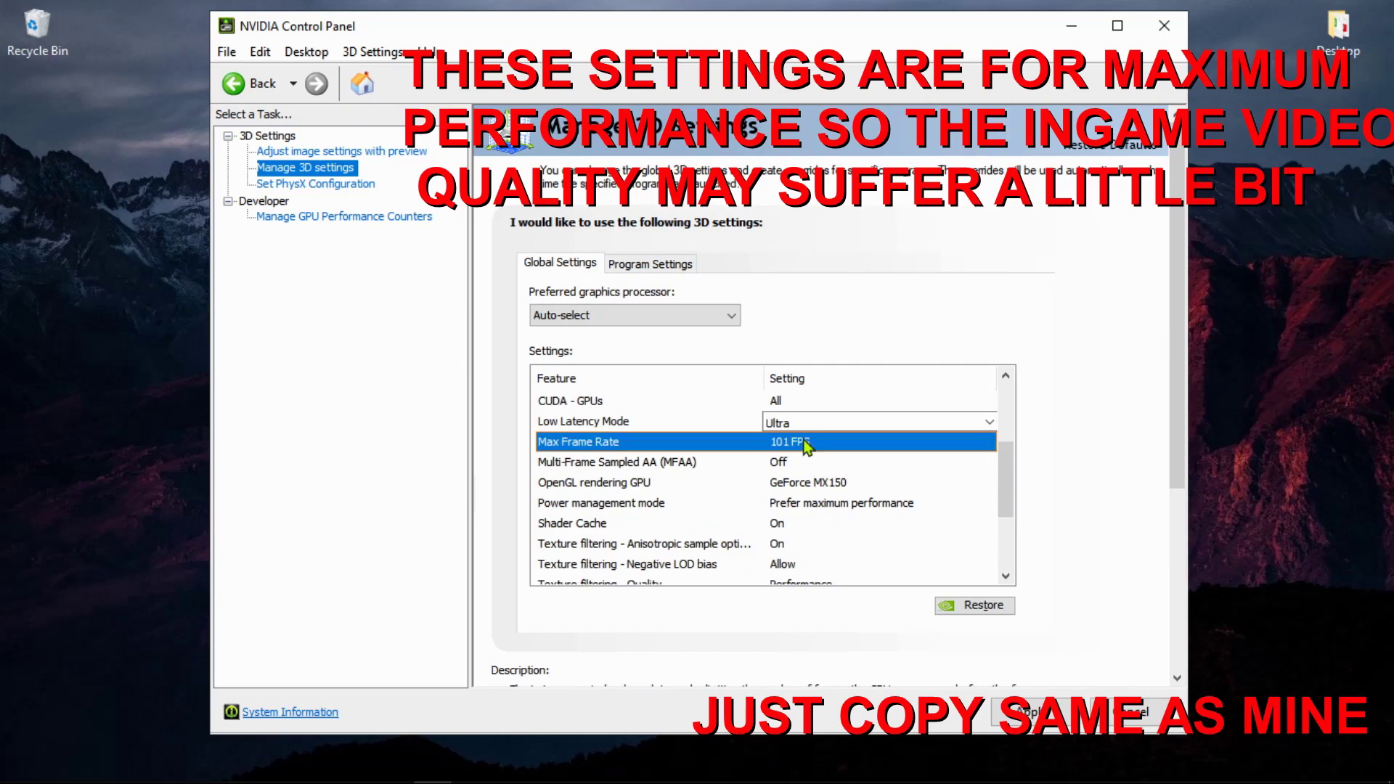
click(806, 444)
click(827, 447)
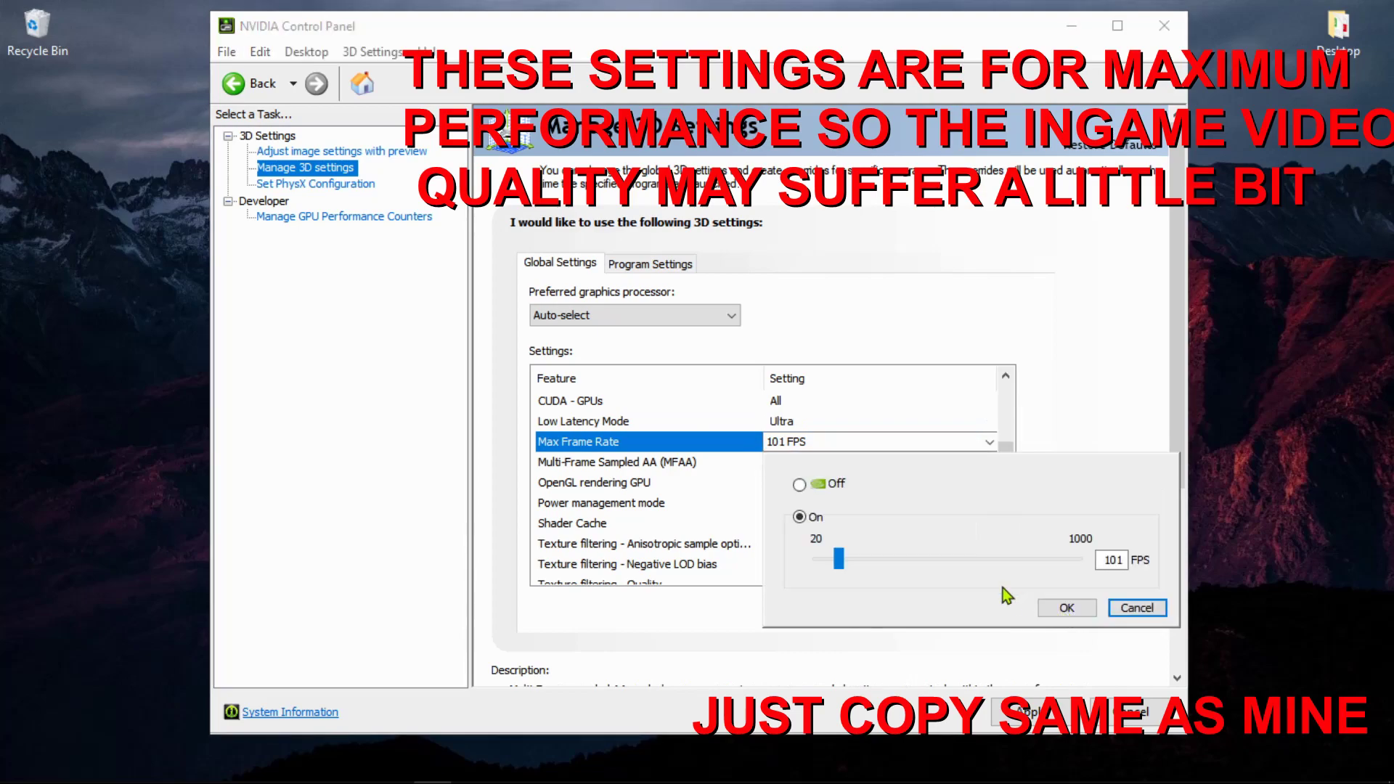
click(801, 486)
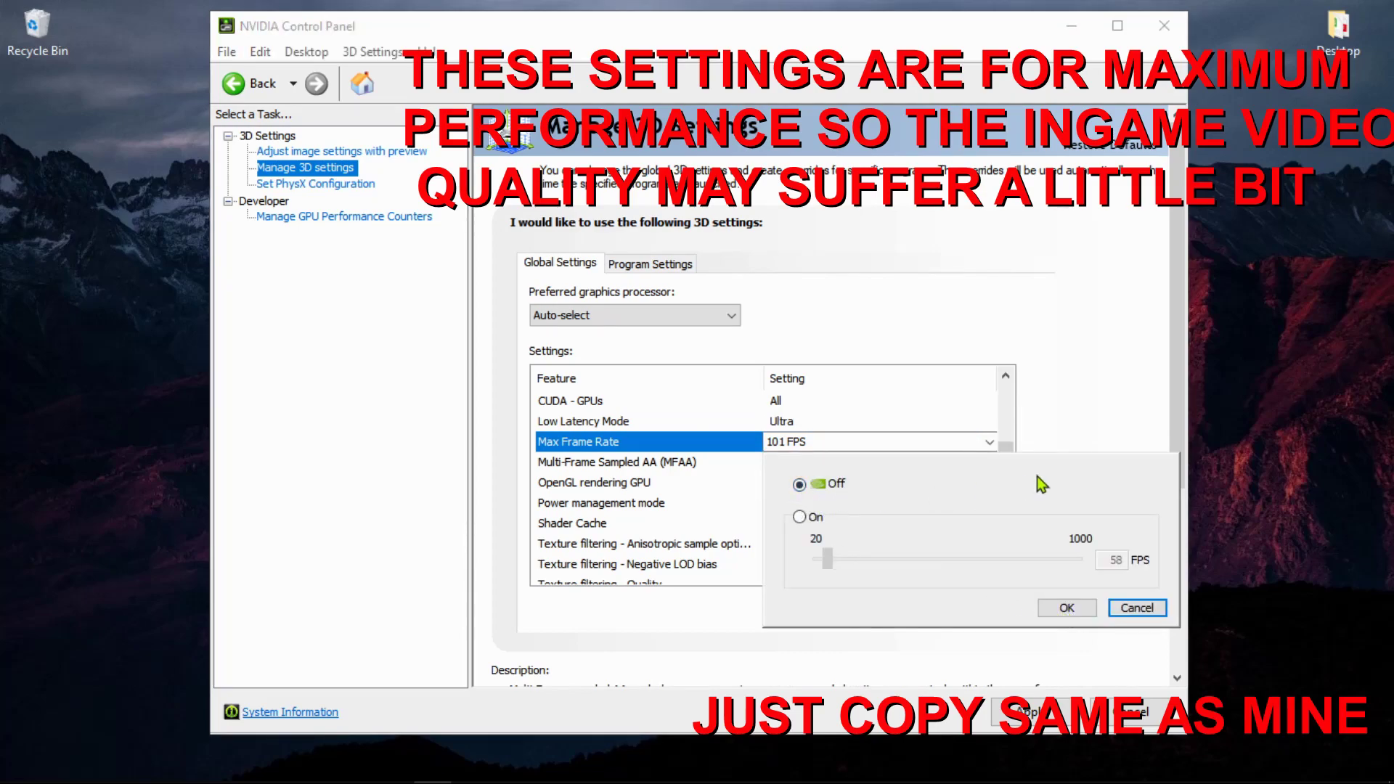
click(1067, 607)
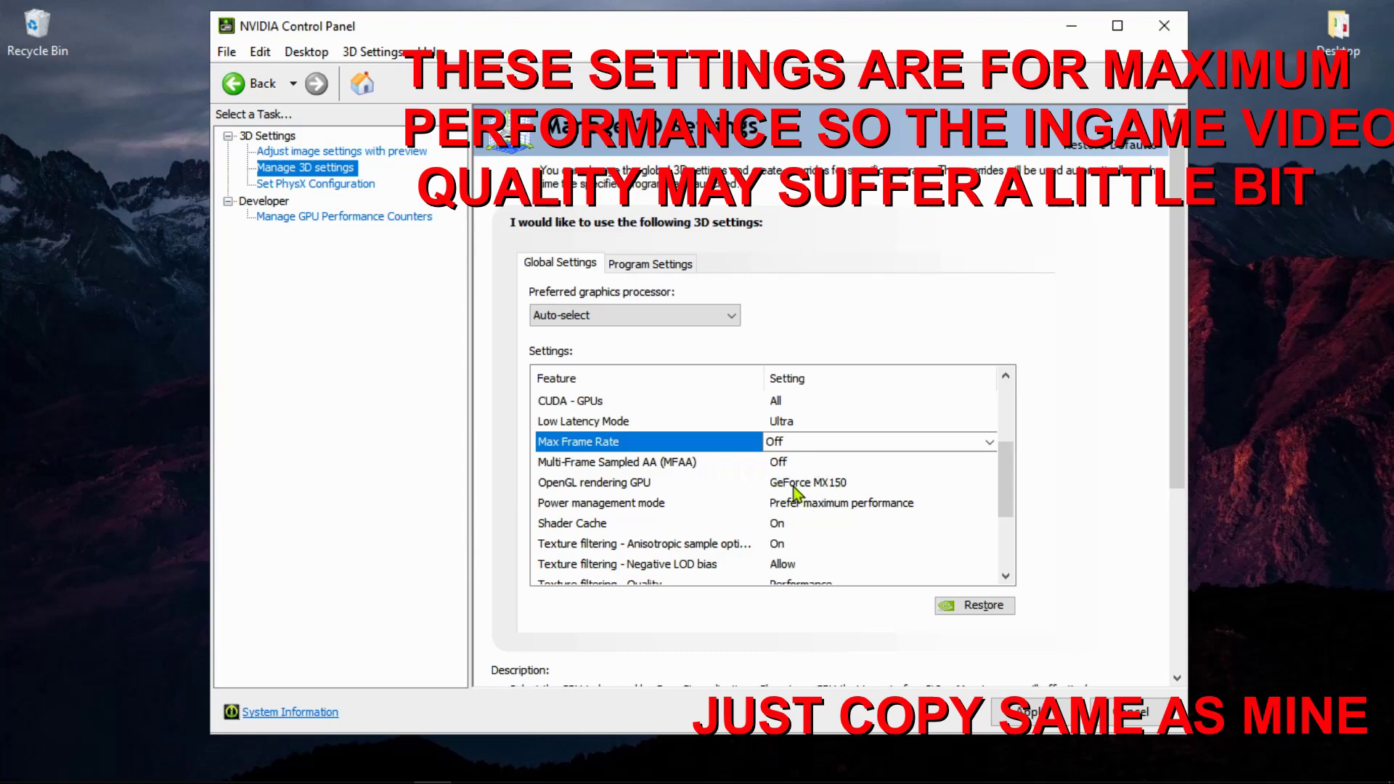
Step: Choose "Prefer maximum performance" as the Power management mode in the global 3D settings
click(835, 507)
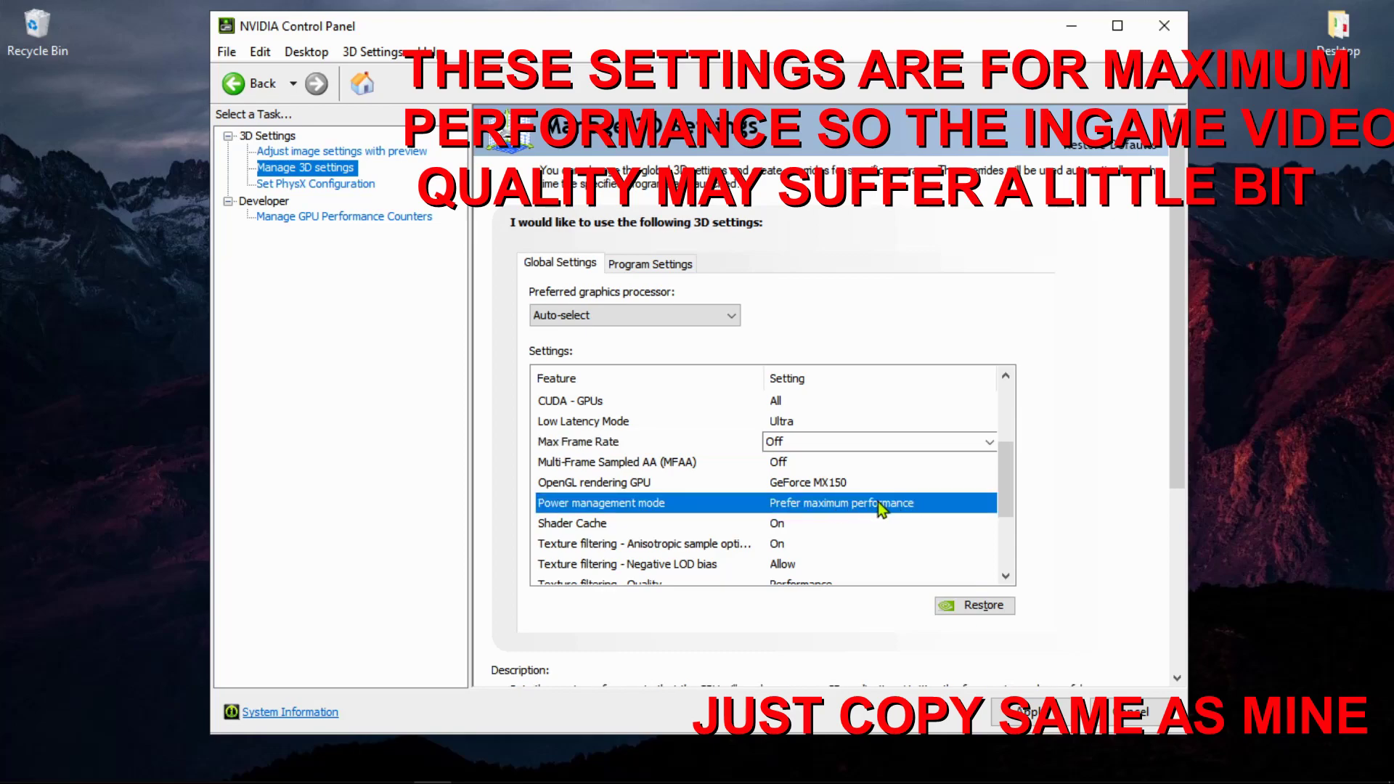
click(878, 502)
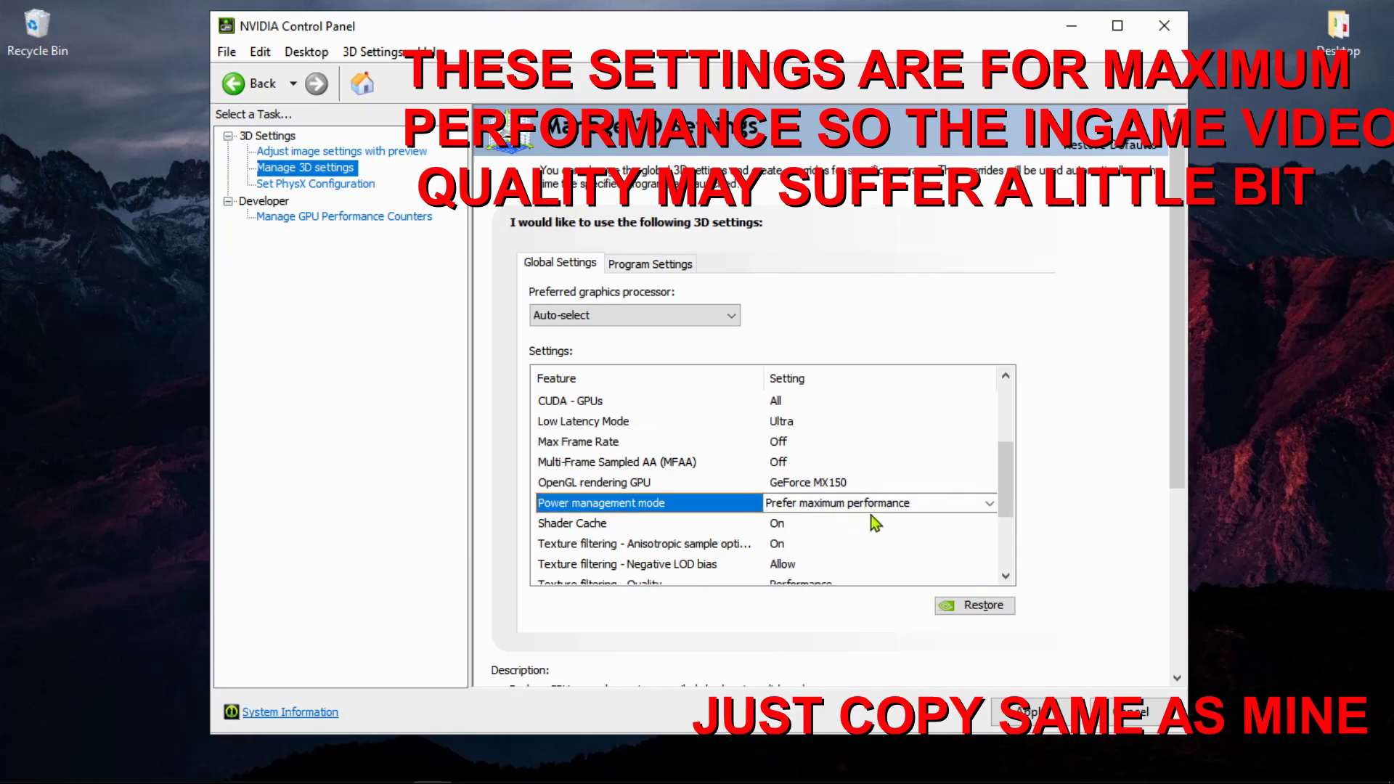
click(913, 503)
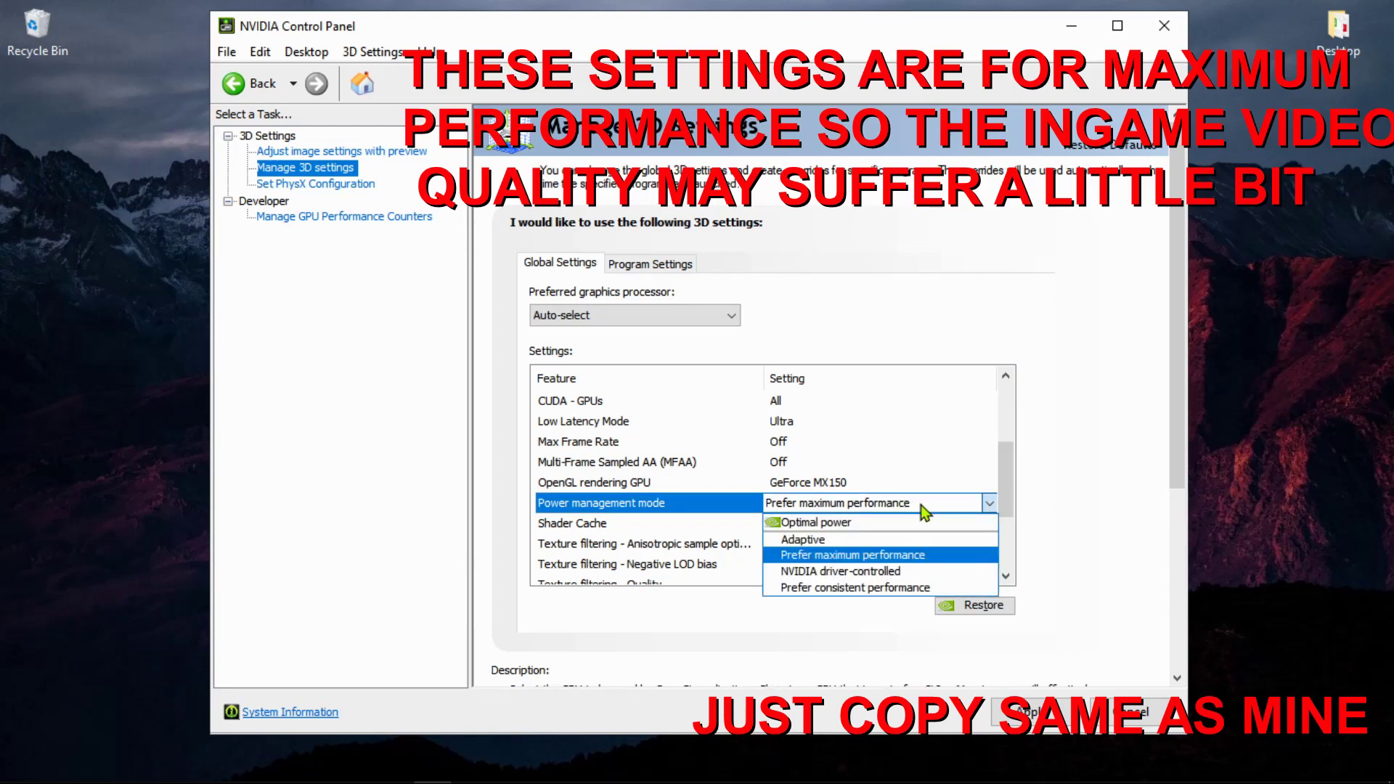
click(861, 556)
click(987, 503)
click(862, 556)
Step: Set the texture filtering Anisotropic sample optimization to Off
drag(1006, 489, 1008, 507)
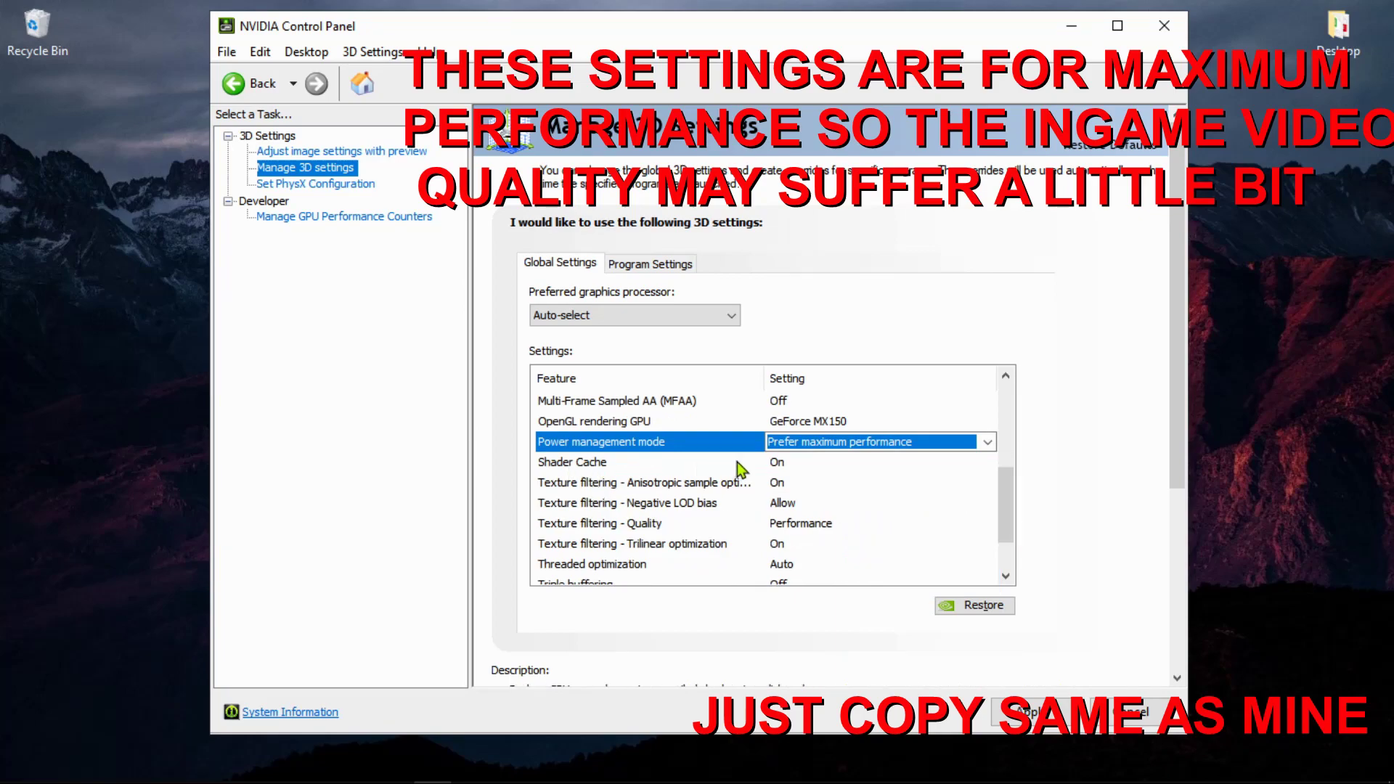
click(790, 486)
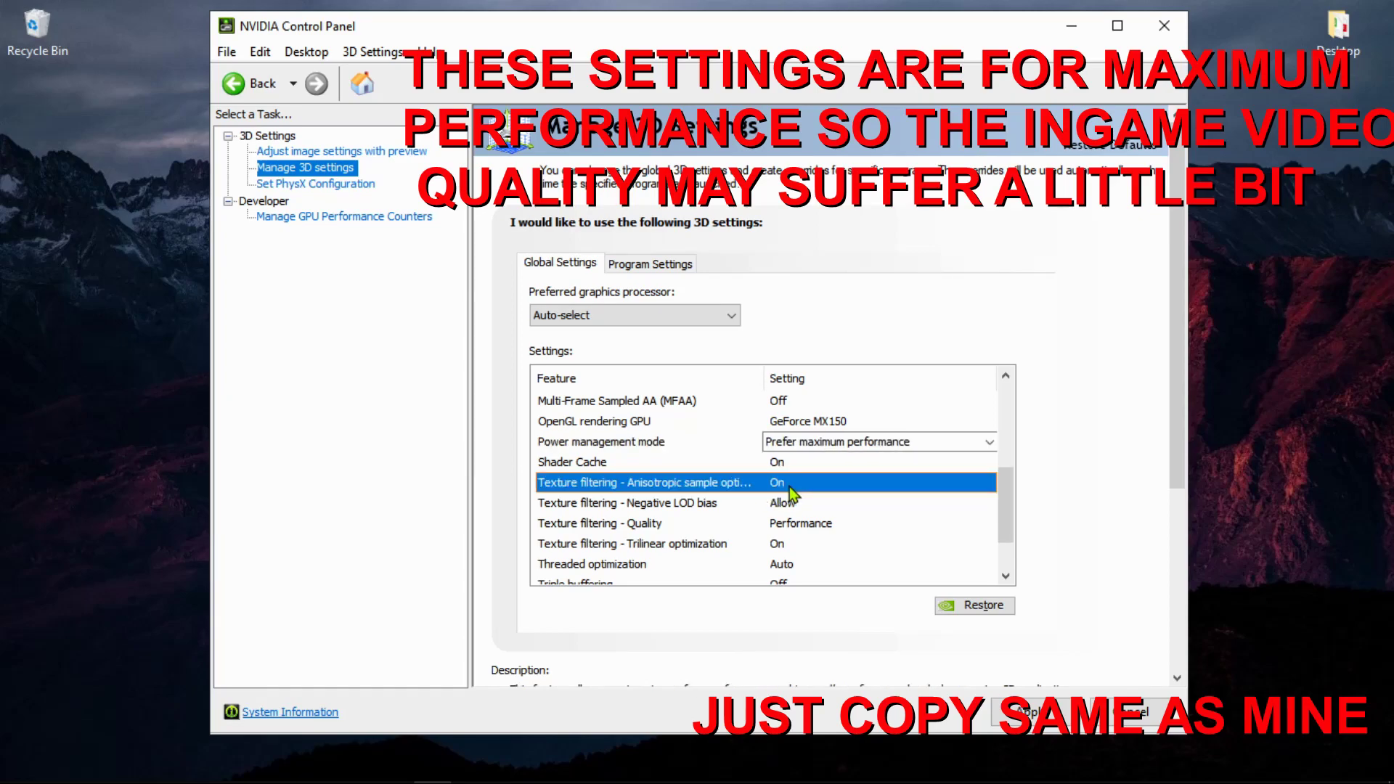
click(789, 486)
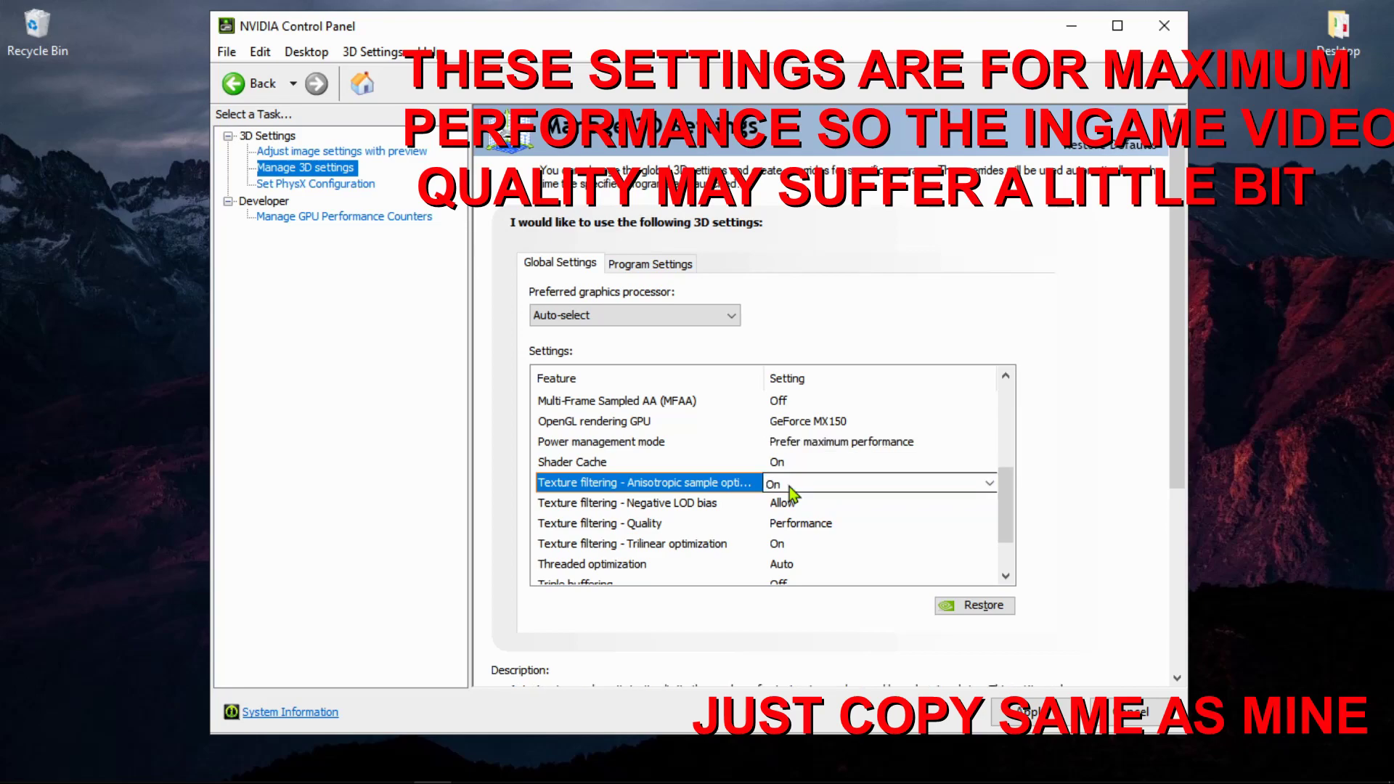
click(817, 483)
click(817, 497)
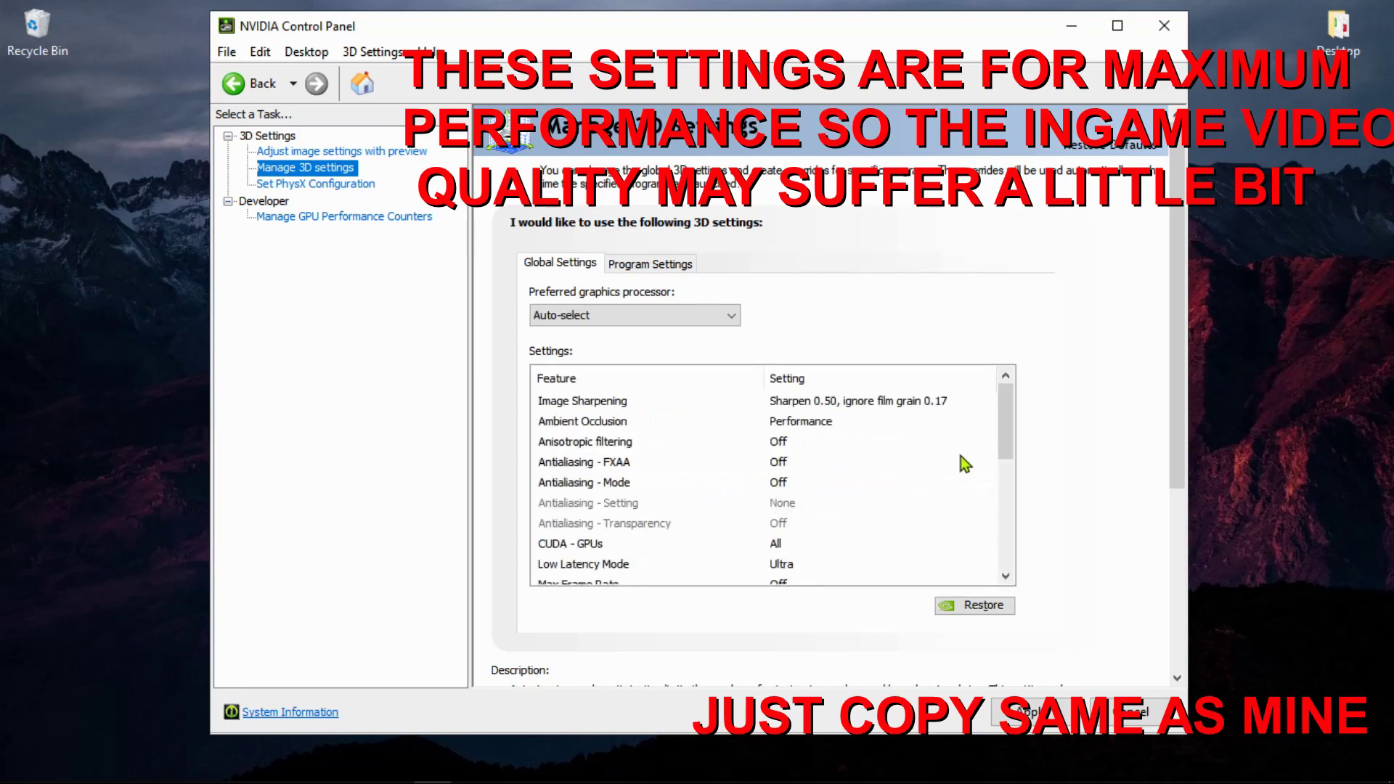
Step: Choose Allow for the texture filtering Negative LOD bias
drag(1005, 447, 1009, 540)
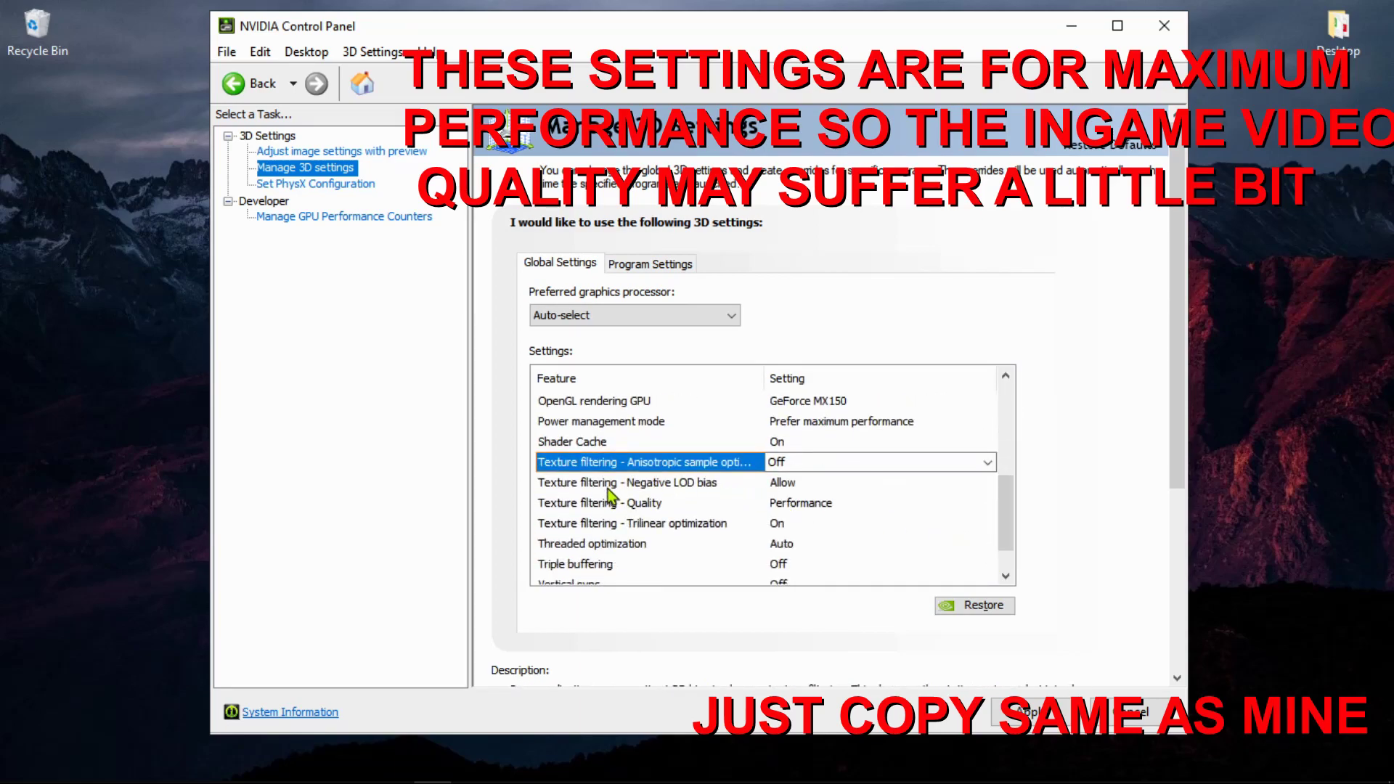
click(789, 483)
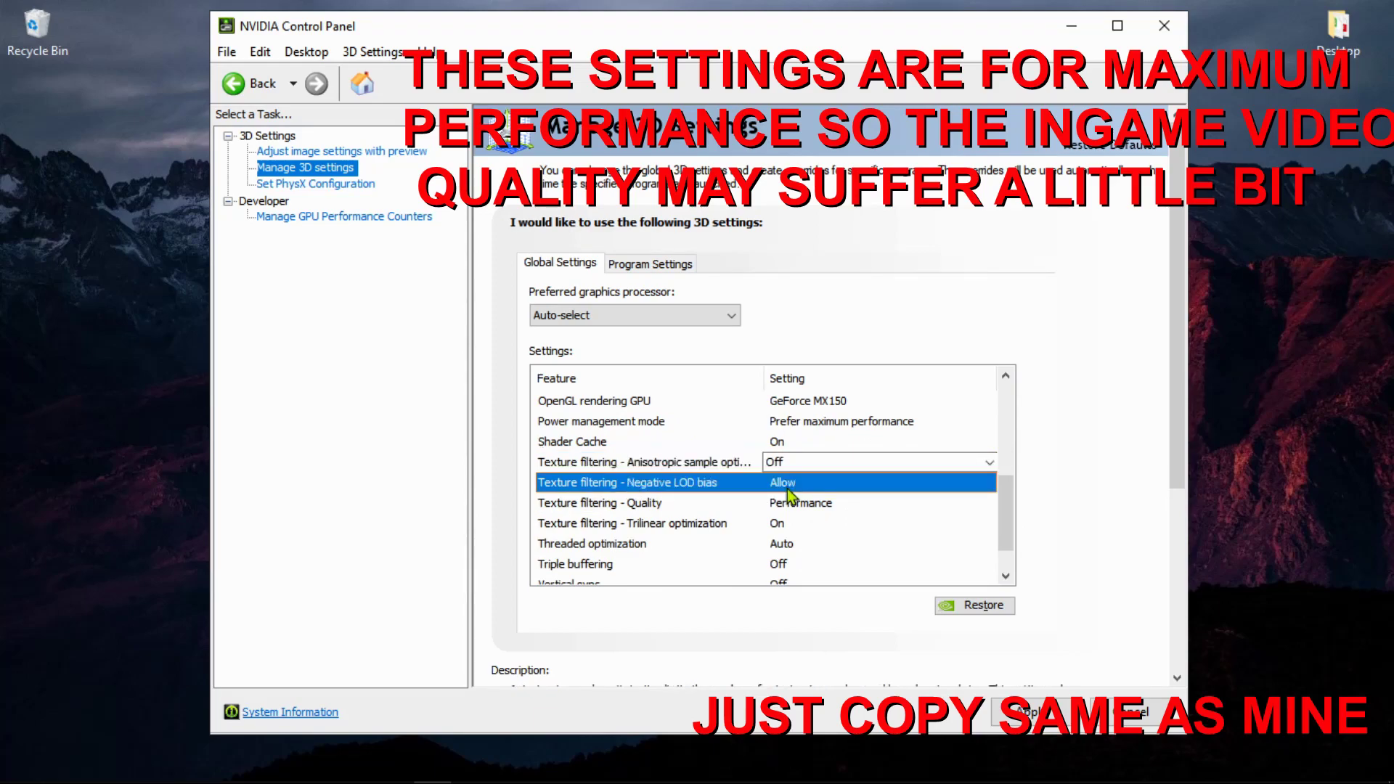
click(795, 487)
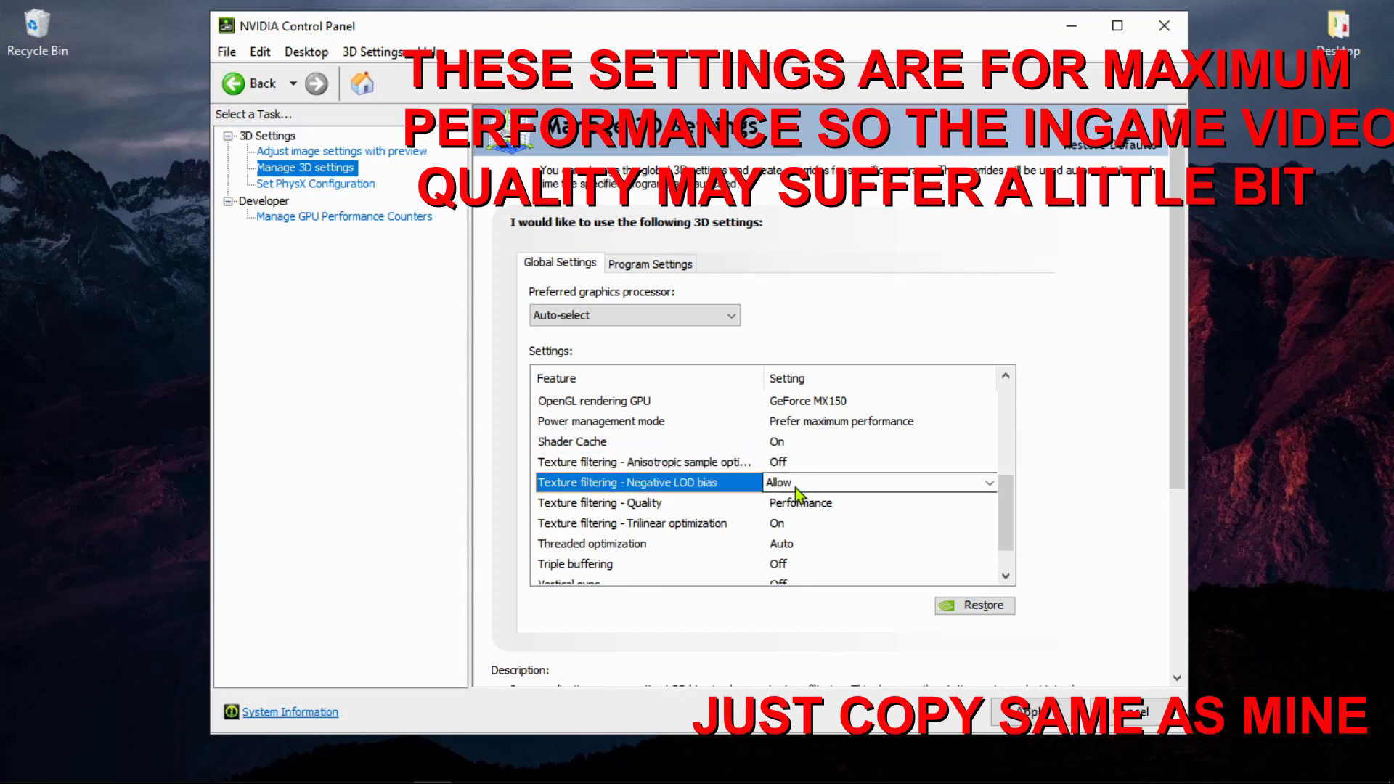
click(830, 486)
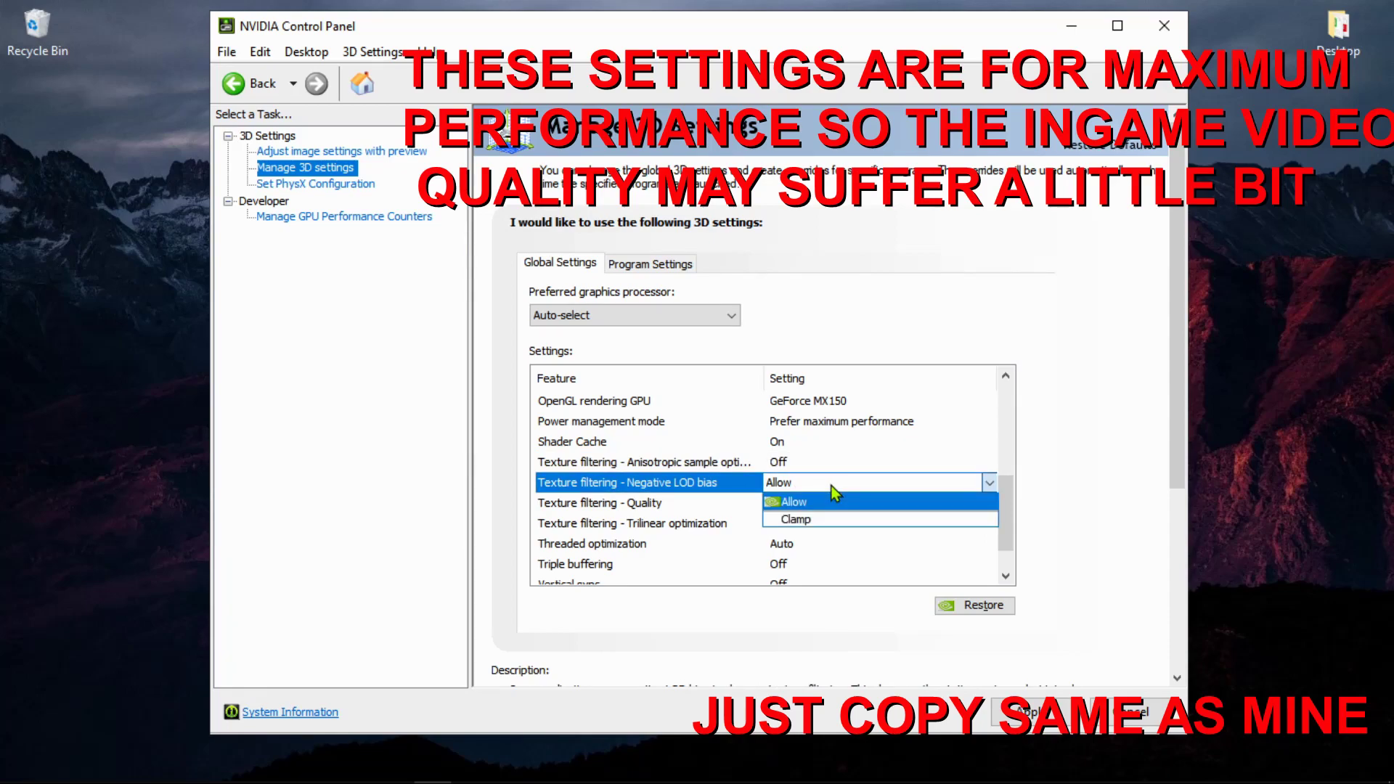
click(789, 504)
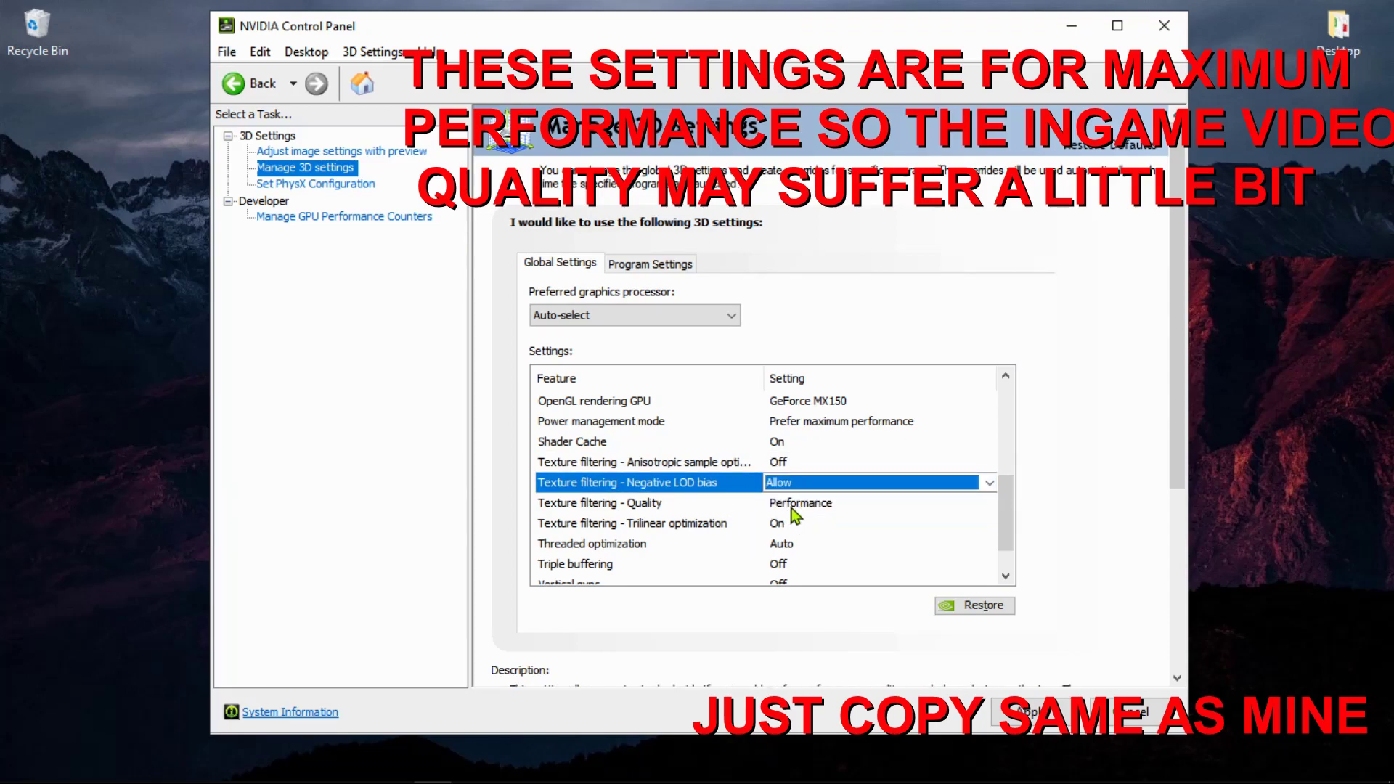
Step: Choose Performance for the Texture filtering - Quality setting
click(795, 504)
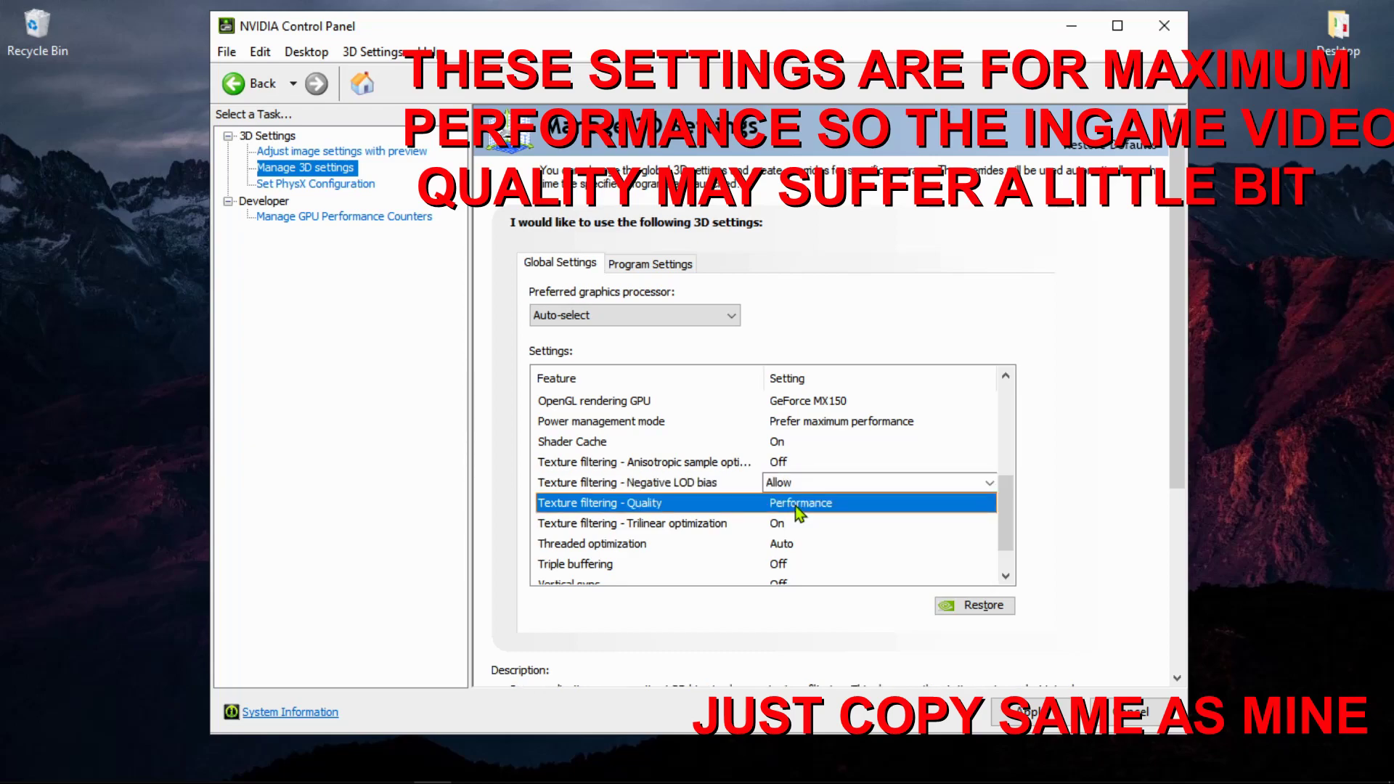
click(795, 505)
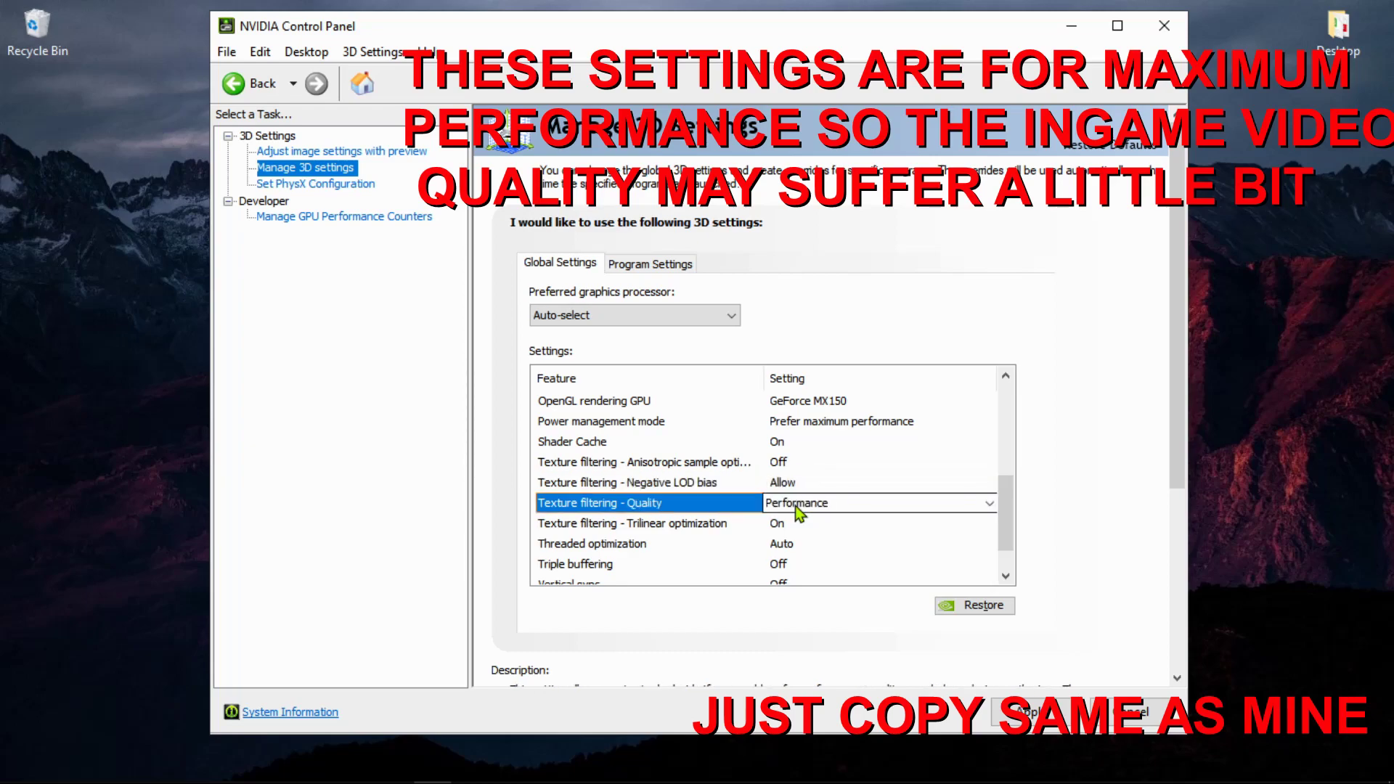
click(795, 507)
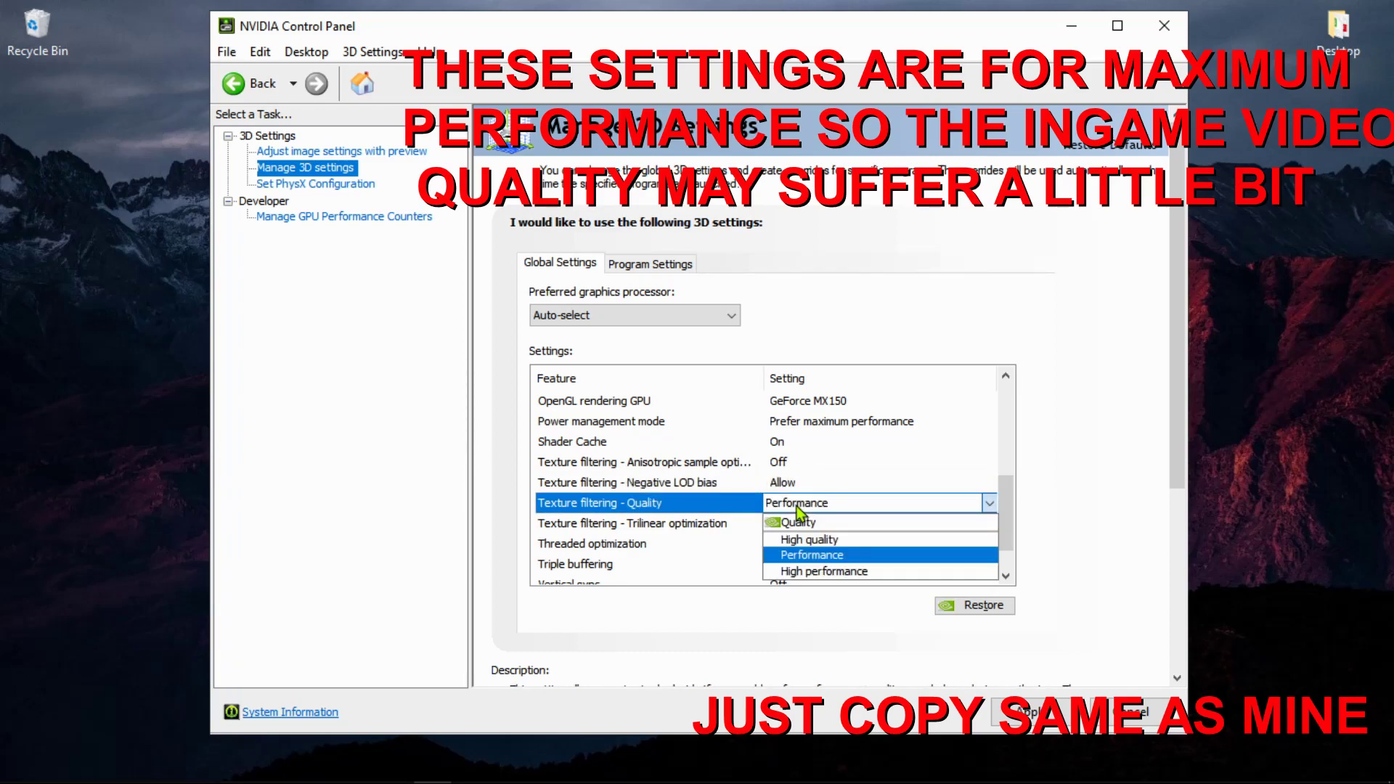
click(823, 556)
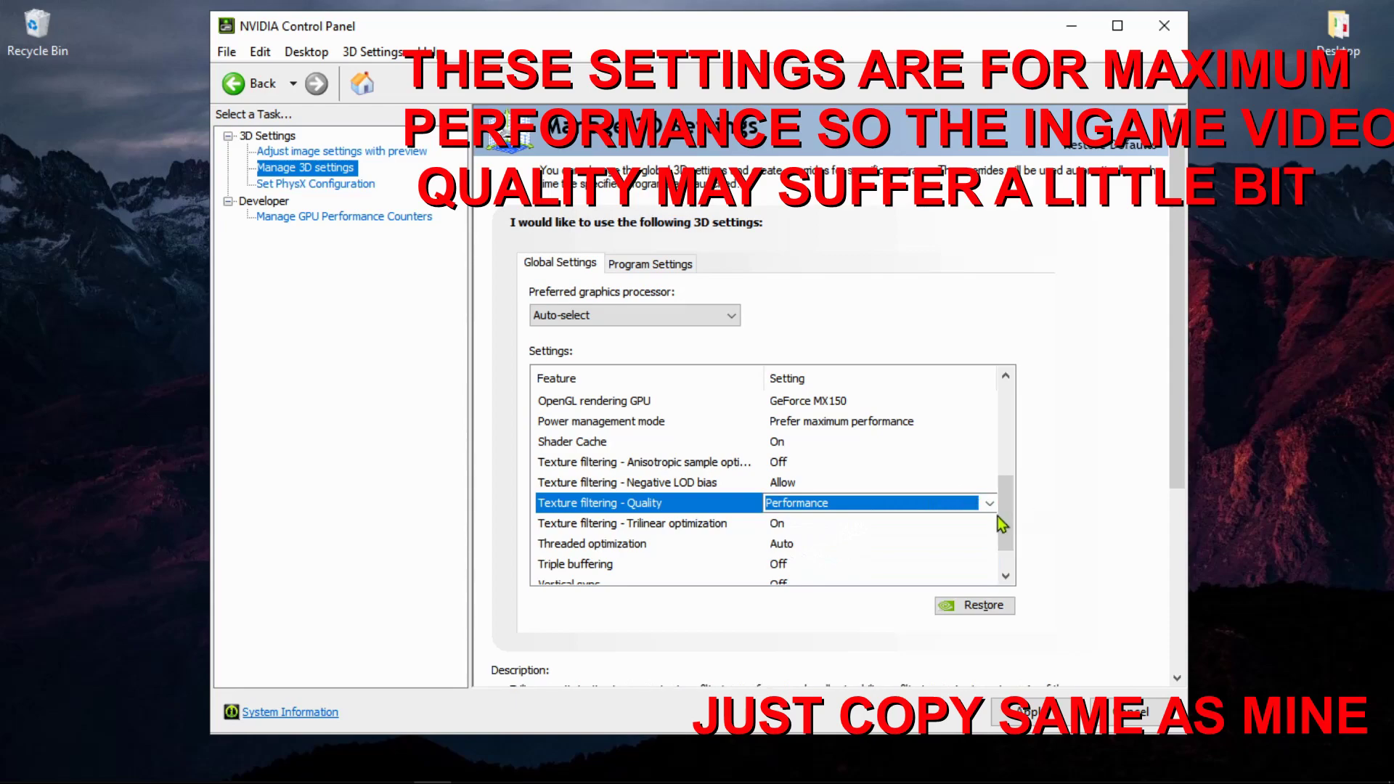
drag(1008, 525, 1008, 549)
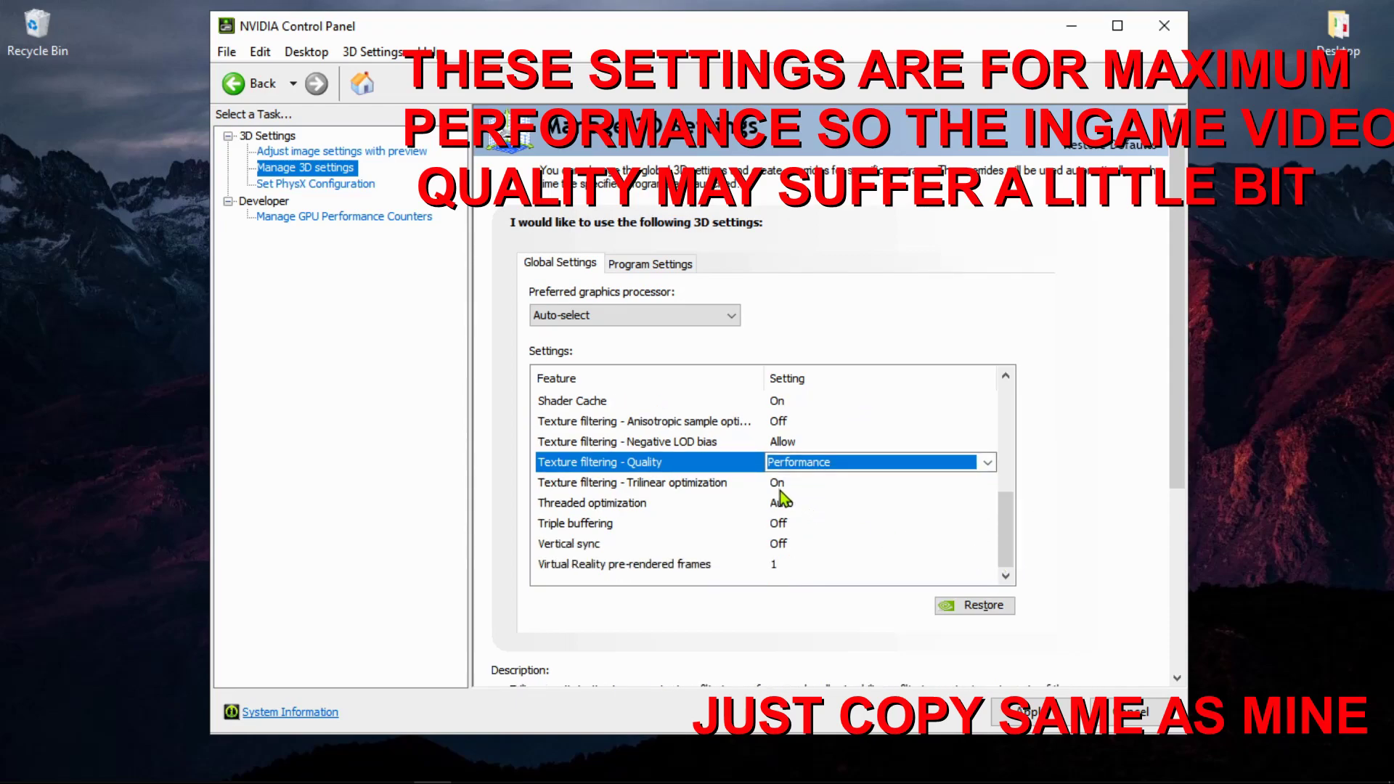
Step: Set the Texture filtering - Quality option to High performance in the global 3D settings
click(842, 465)
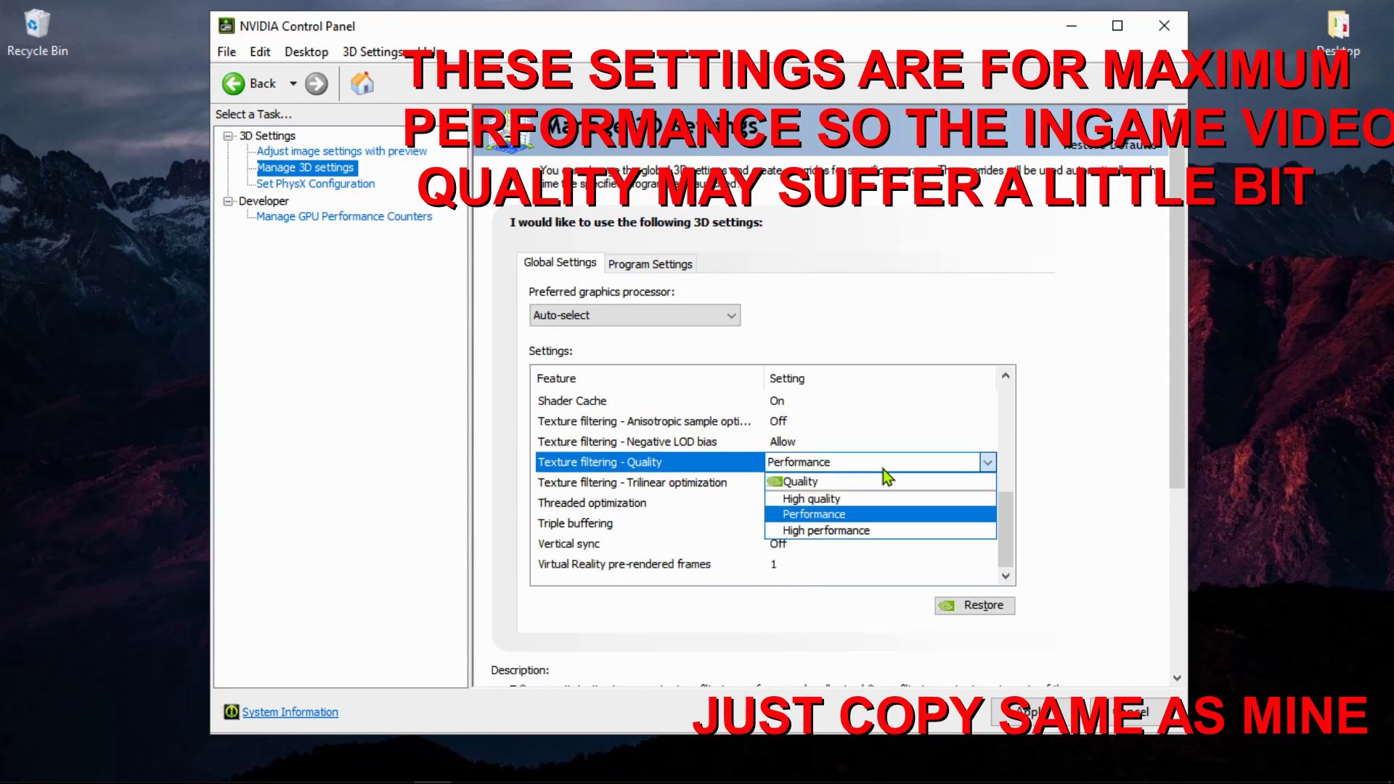
click(835, 530)
scroll(762, 485, up, 10)
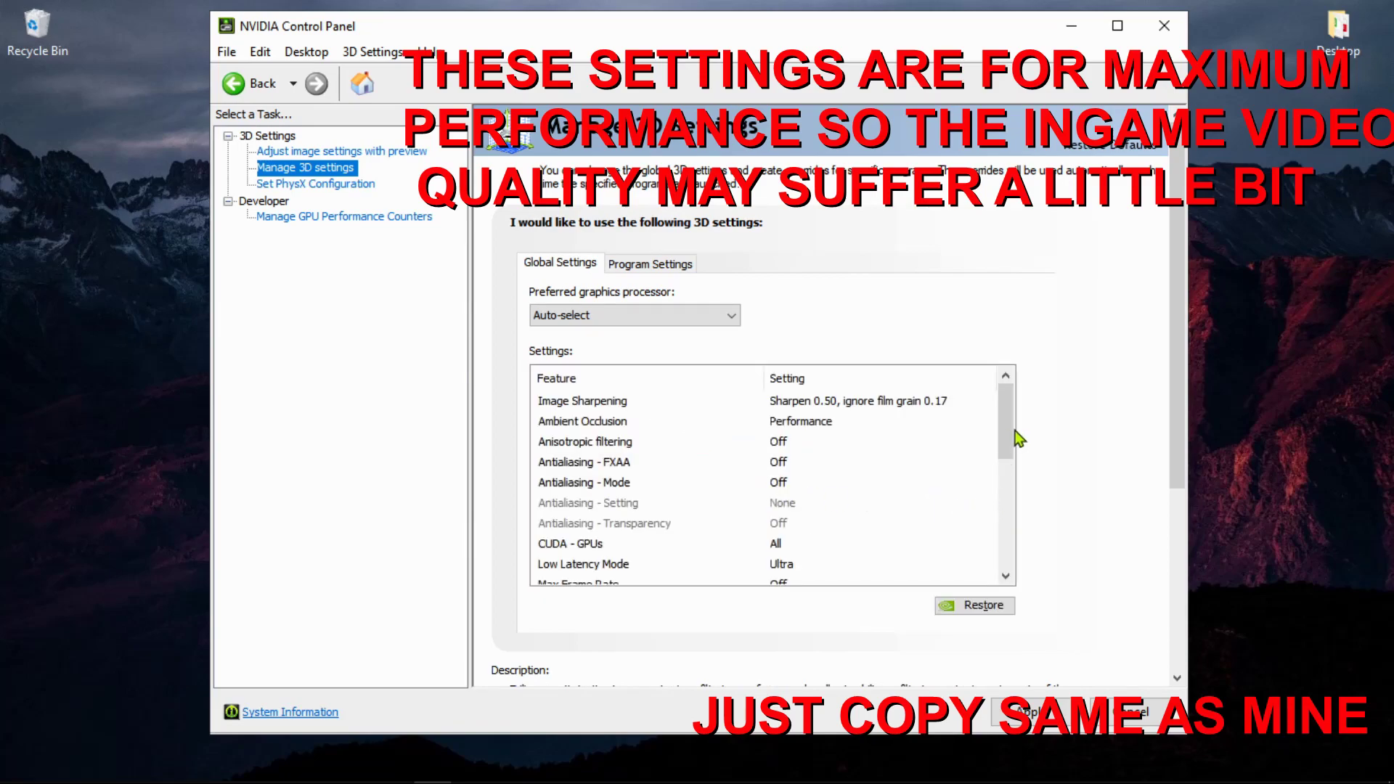
drag(1006, 447, 1007, 554)
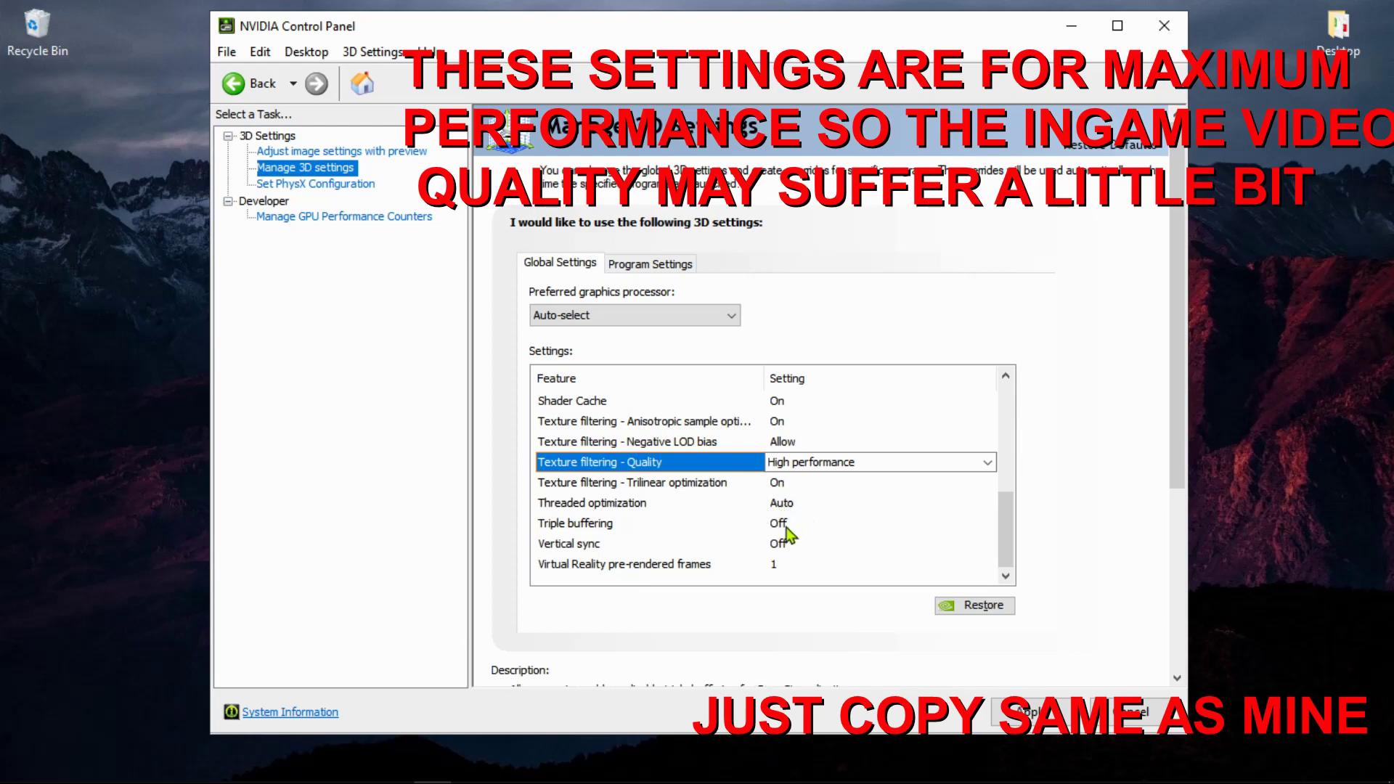
Step: Choose 1 for the Virtual Reality pre-rendered frames setting
click(802, 573)
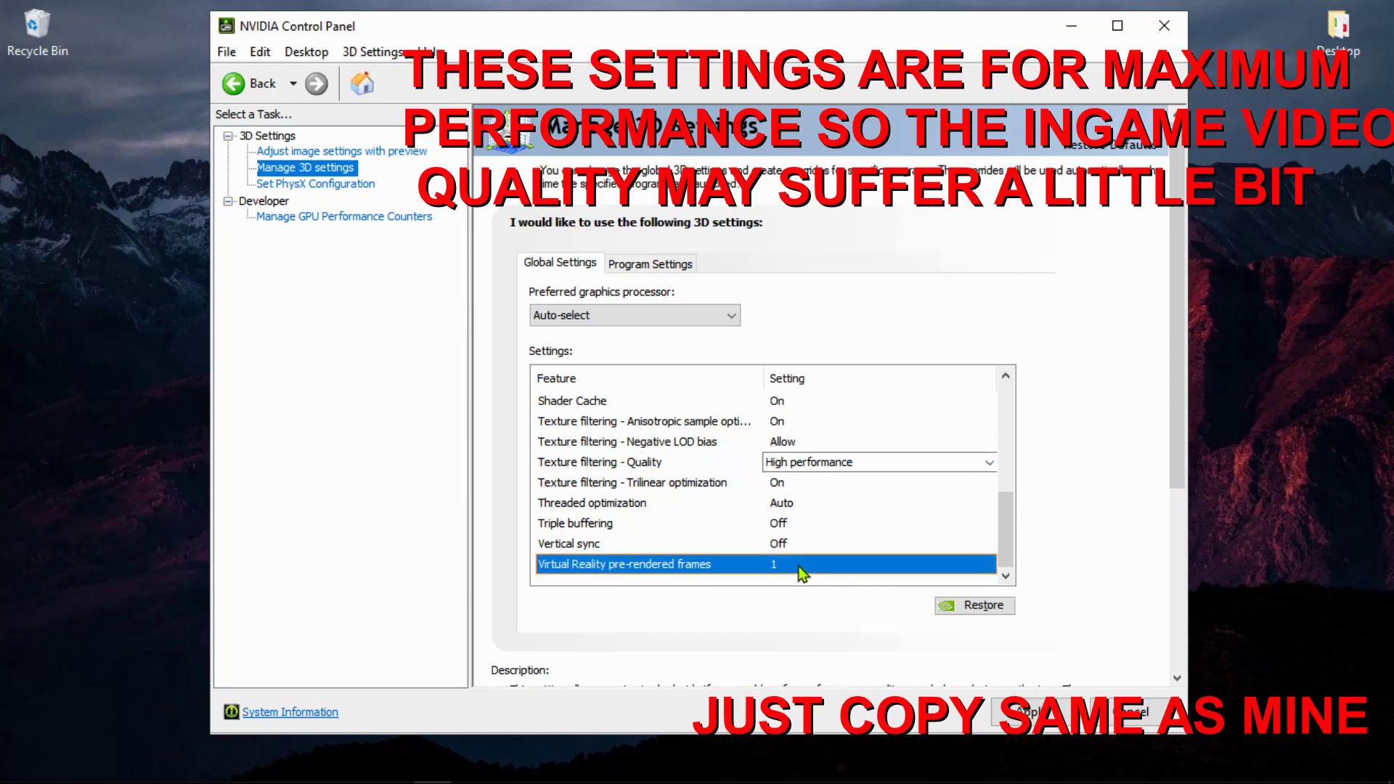
click(843, 564)
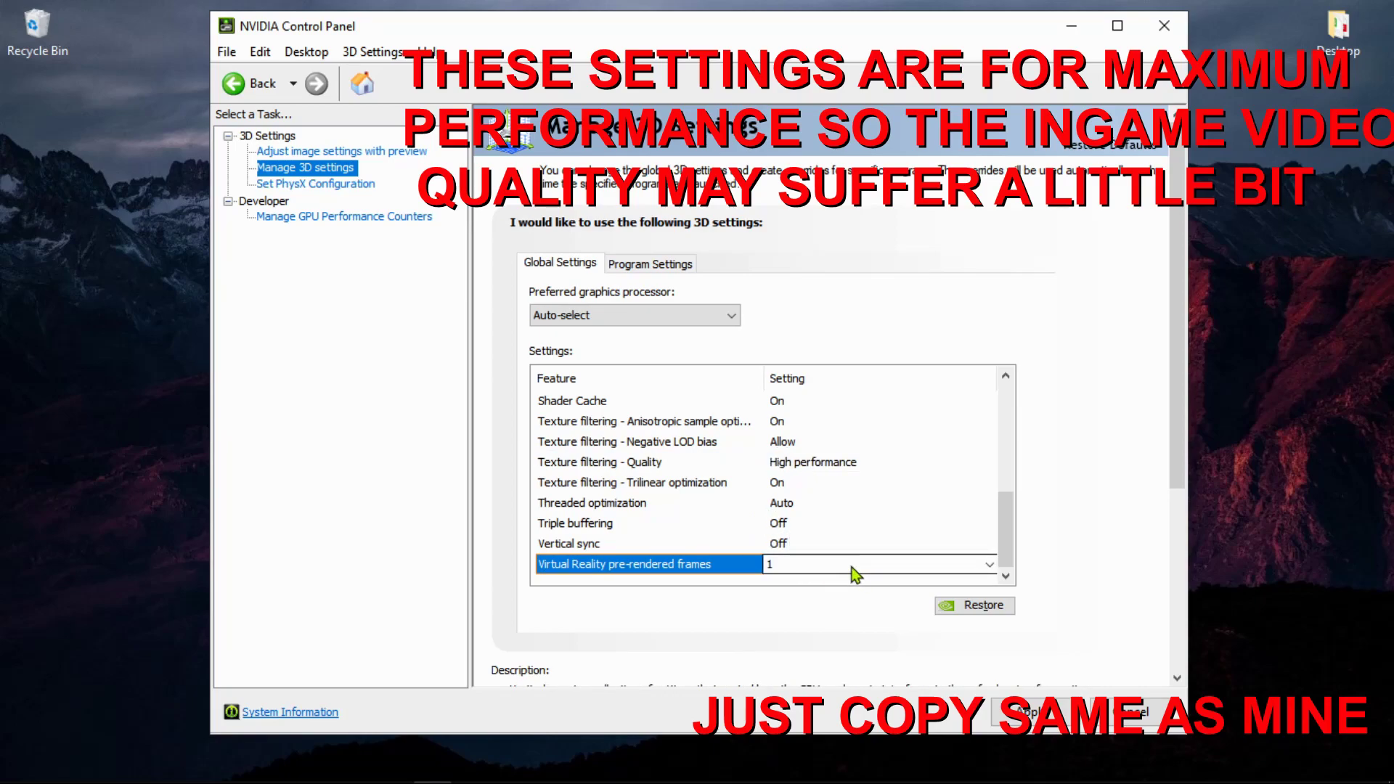
click(851, 567)
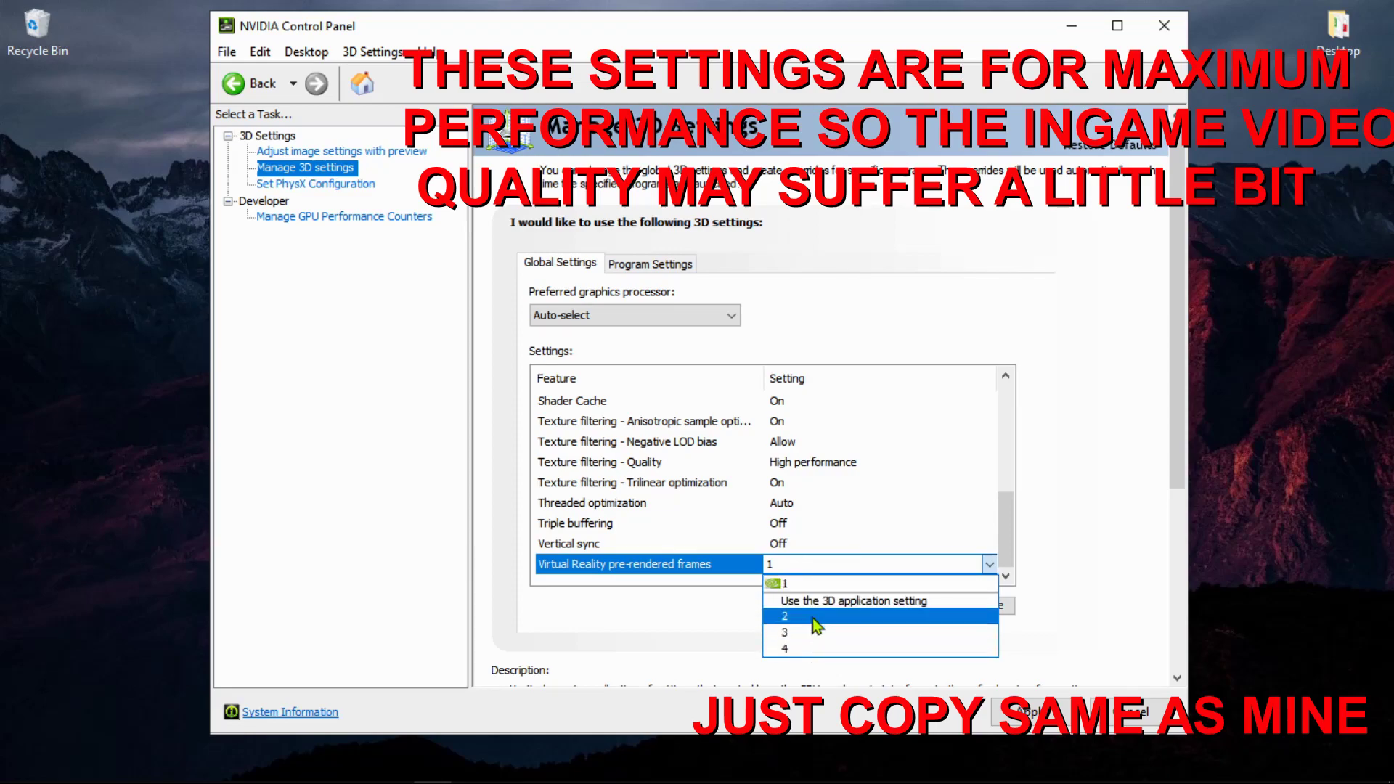
click(802, 583)
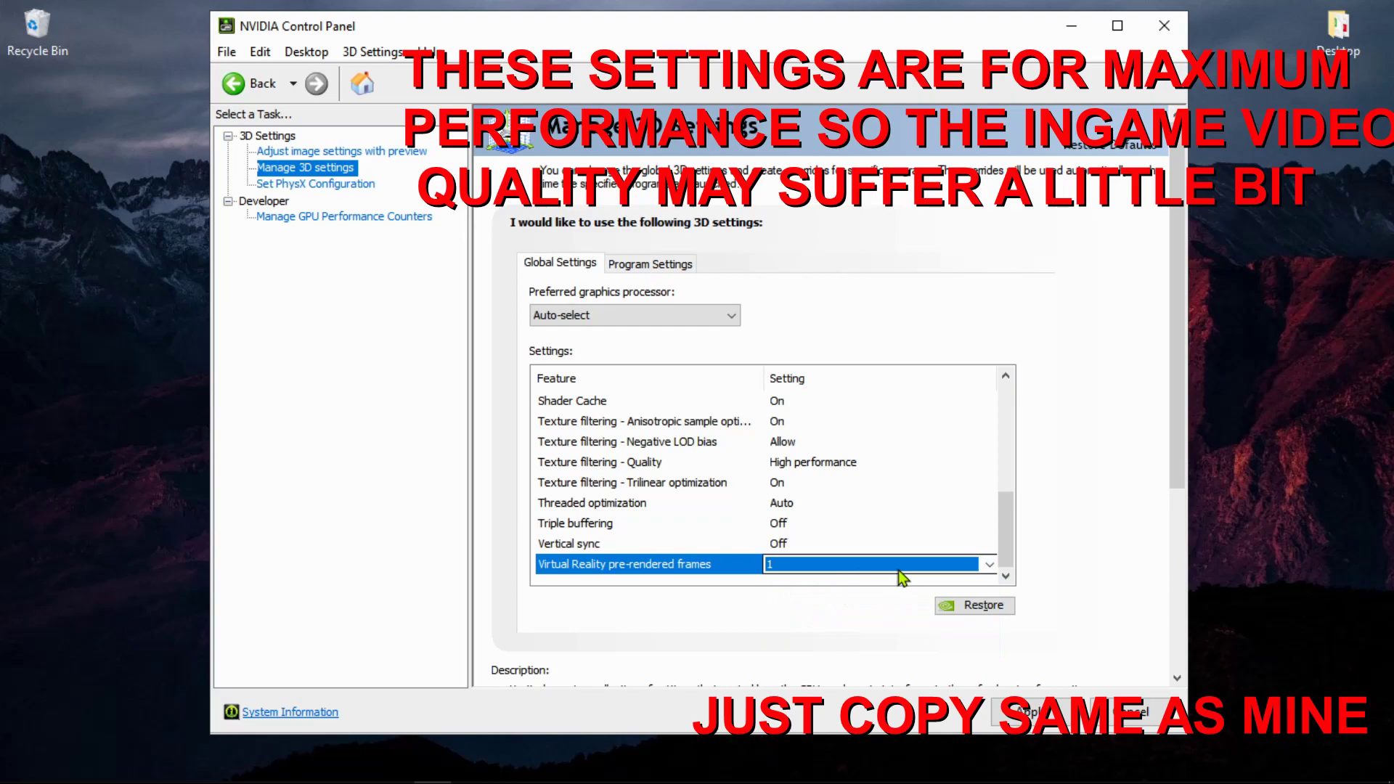
Step: Leave the global 3D settings for the PhysX configuration page and accept applying the pending changes
drag(1004, 516, 1010, 408)
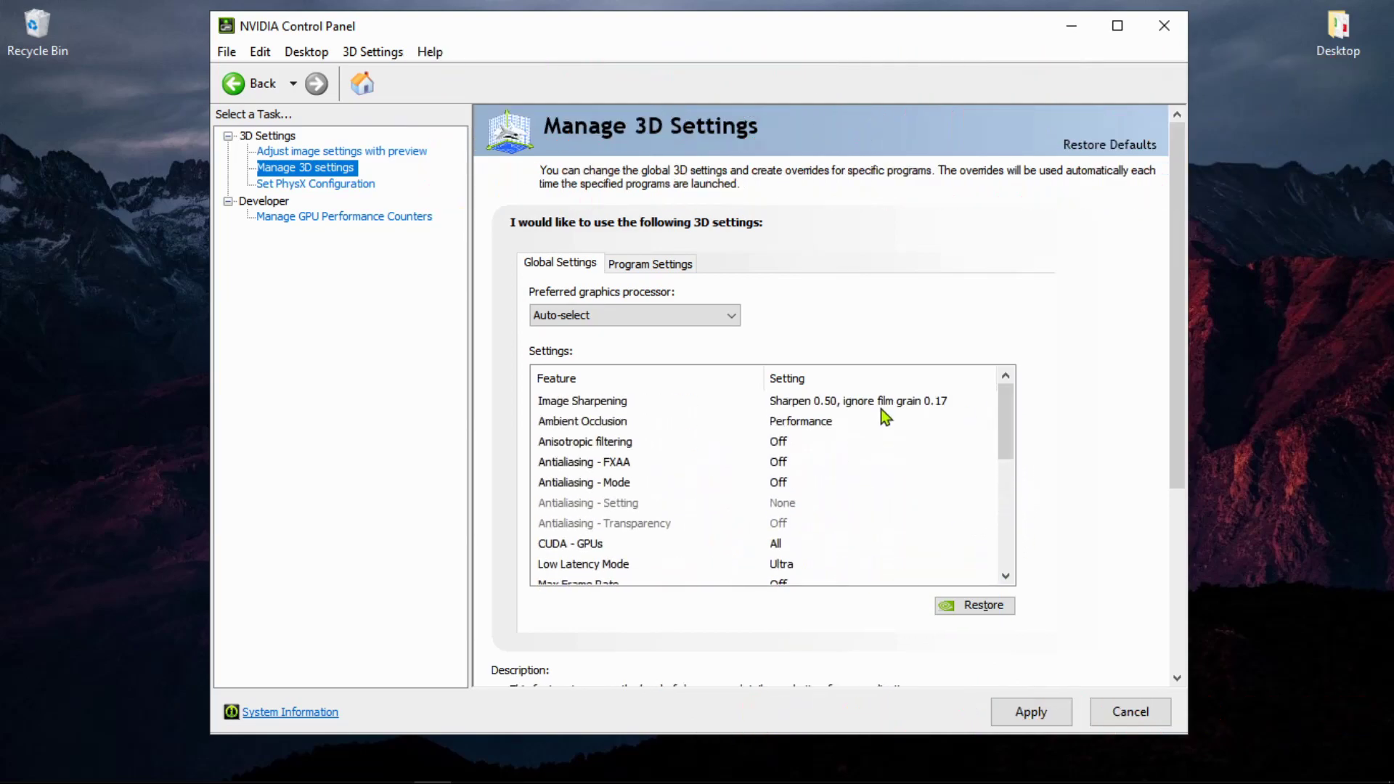
click(274, 186)
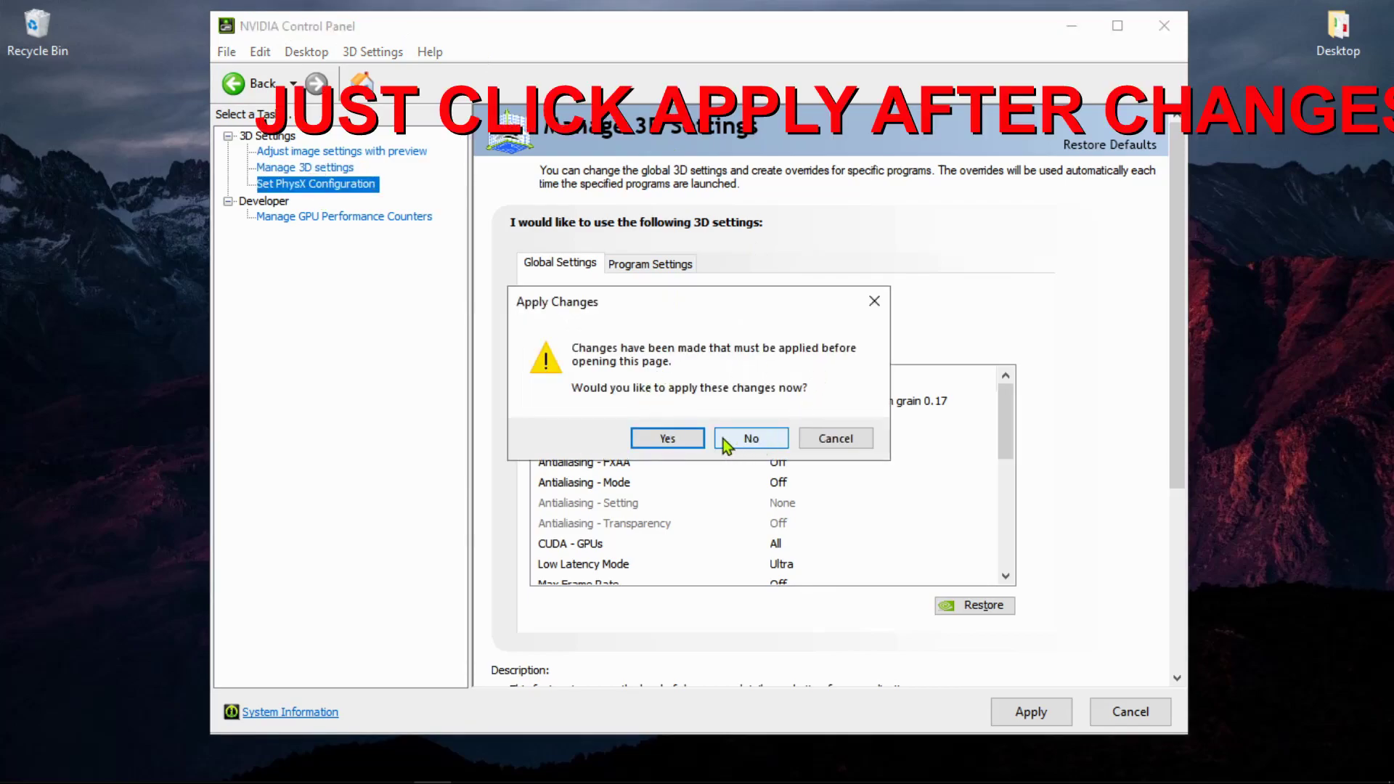
click(669, 438)
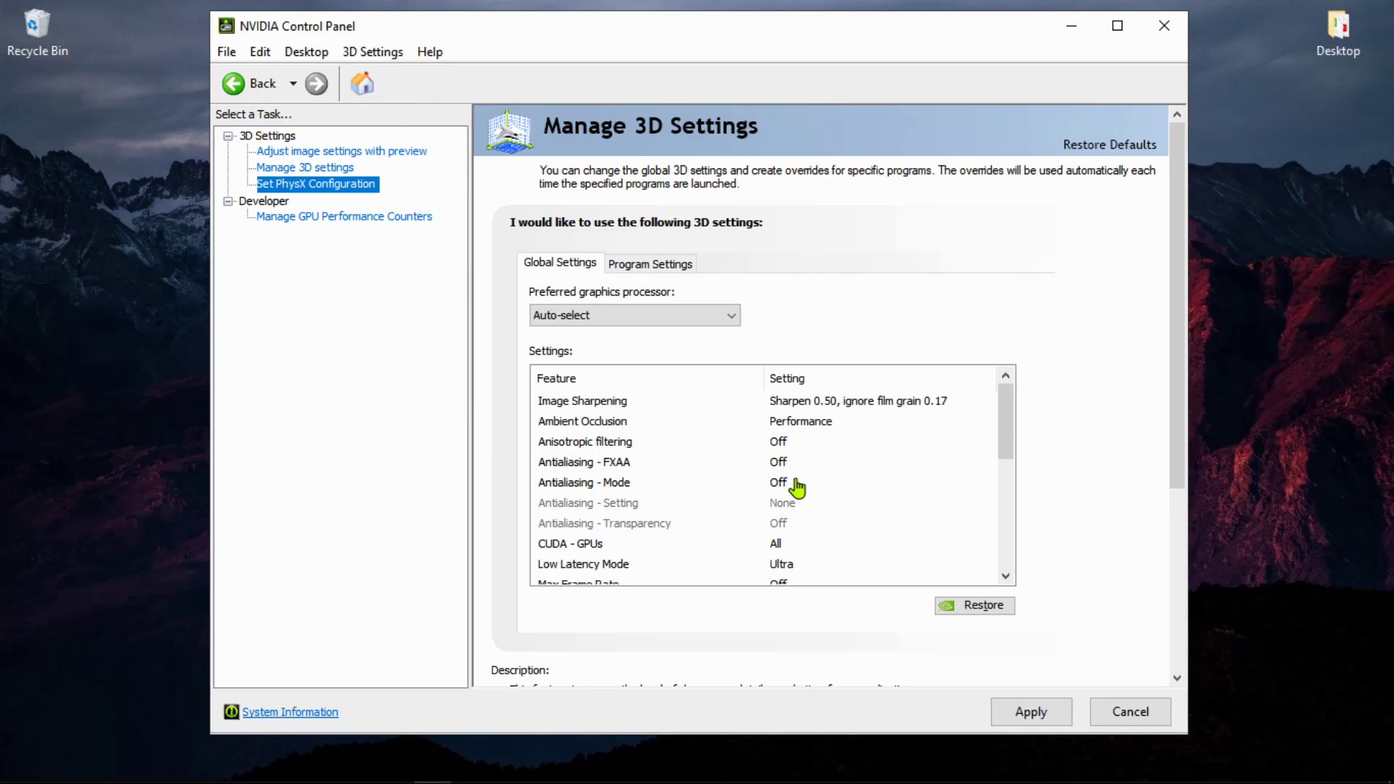
Step: Choose GeForce MX150 as the PhysX processor in the PhysX configuration
click(318, 184)
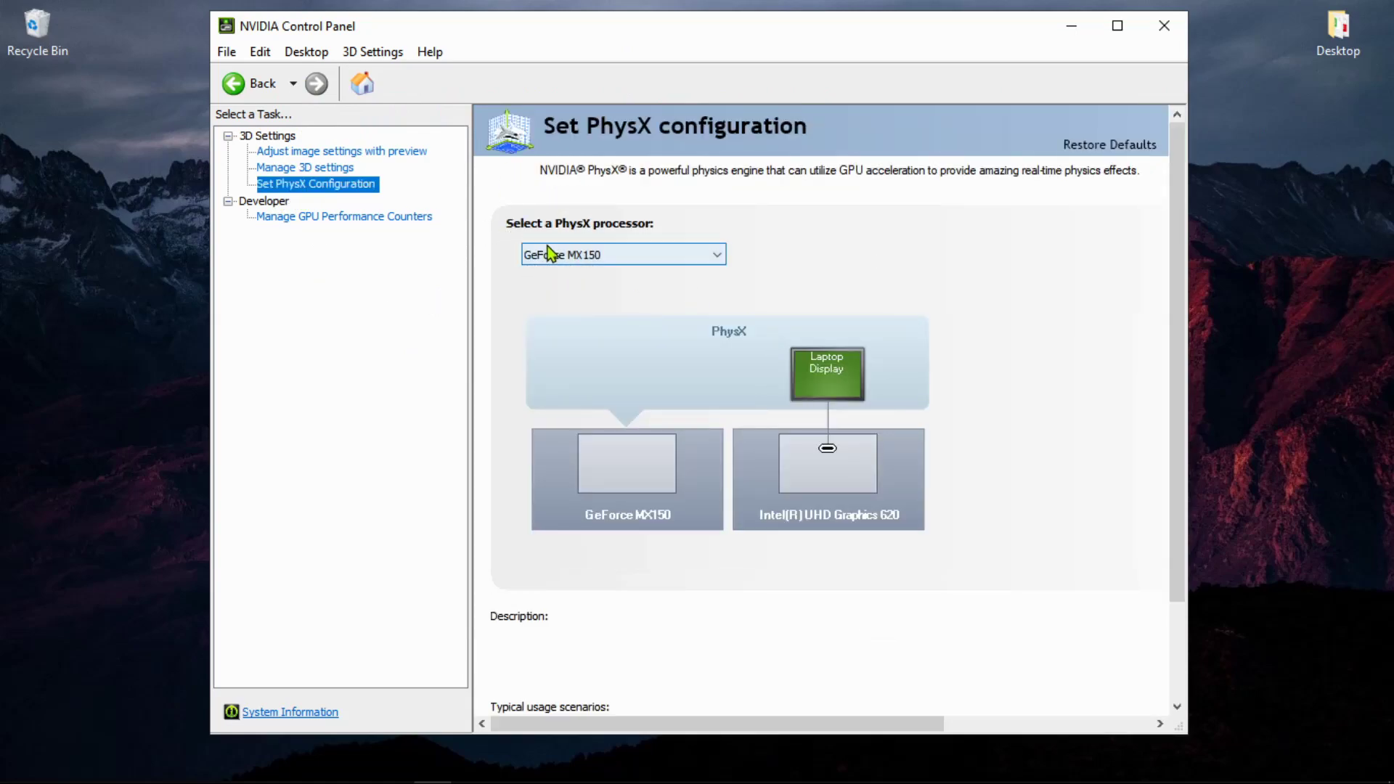
click(576, 253)
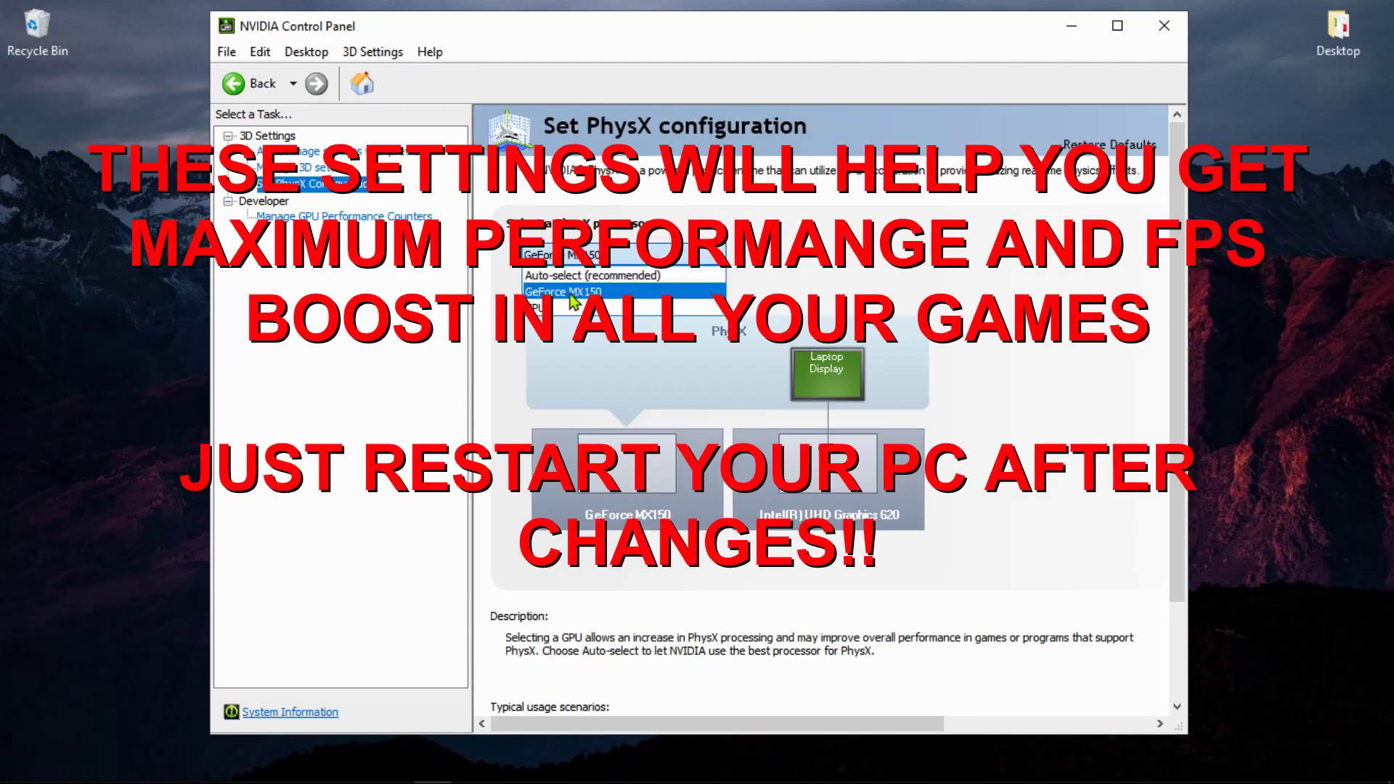
click(574, 293)
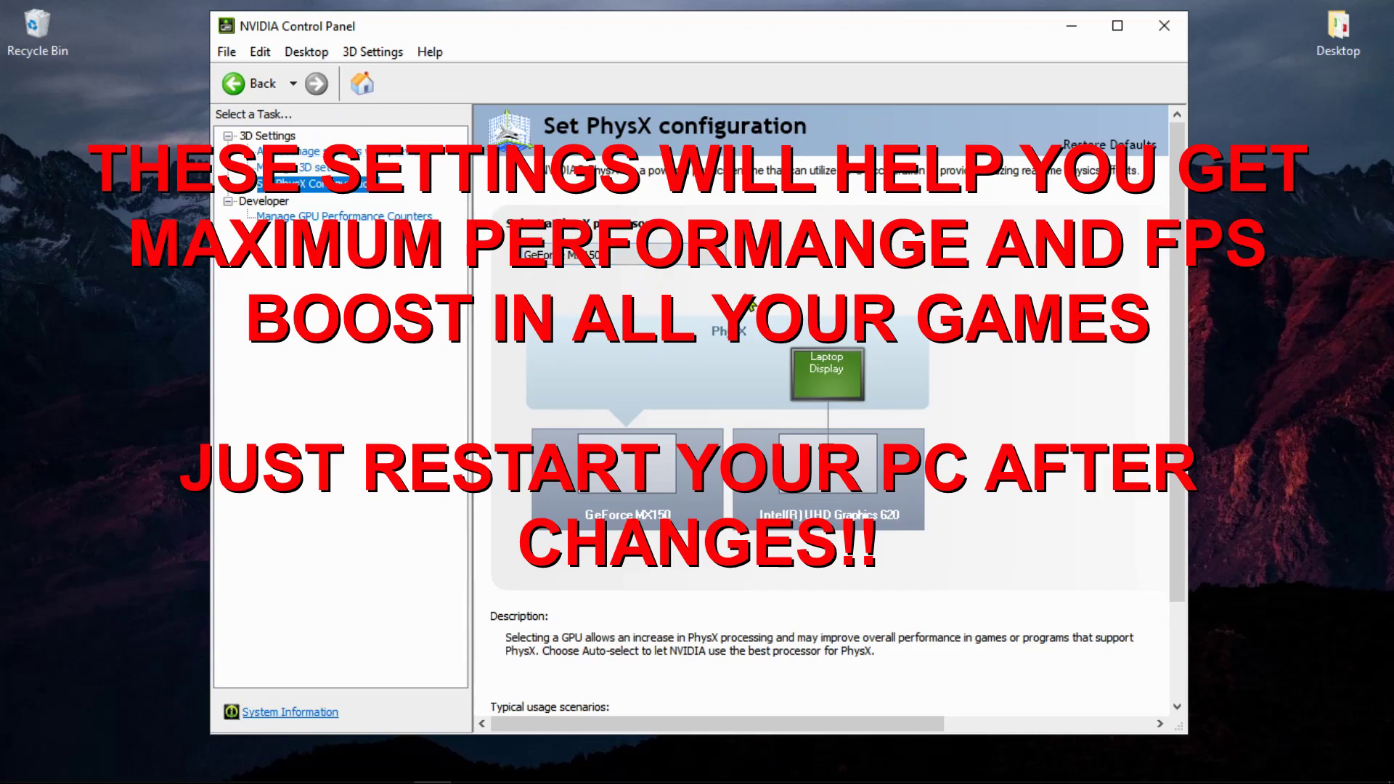
click(438, 60)
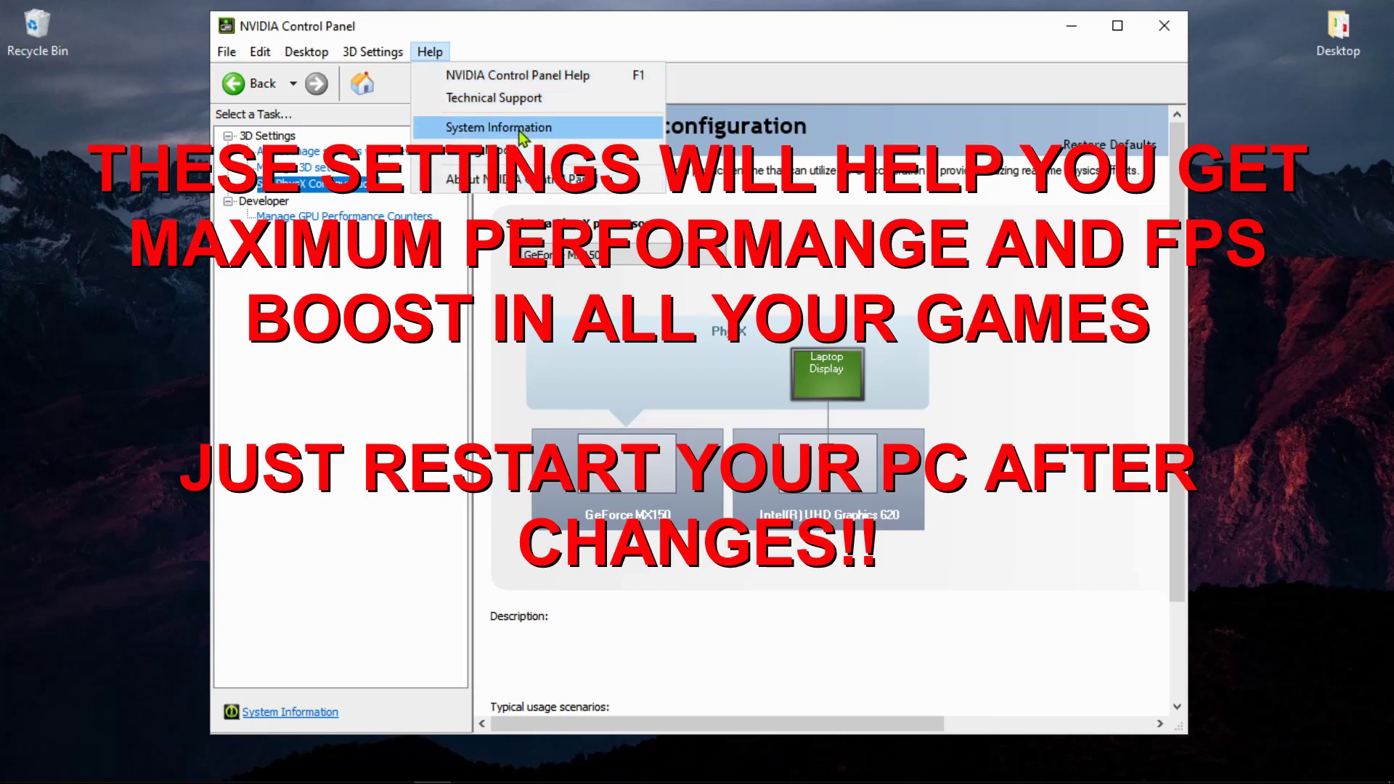
click(459, 242)
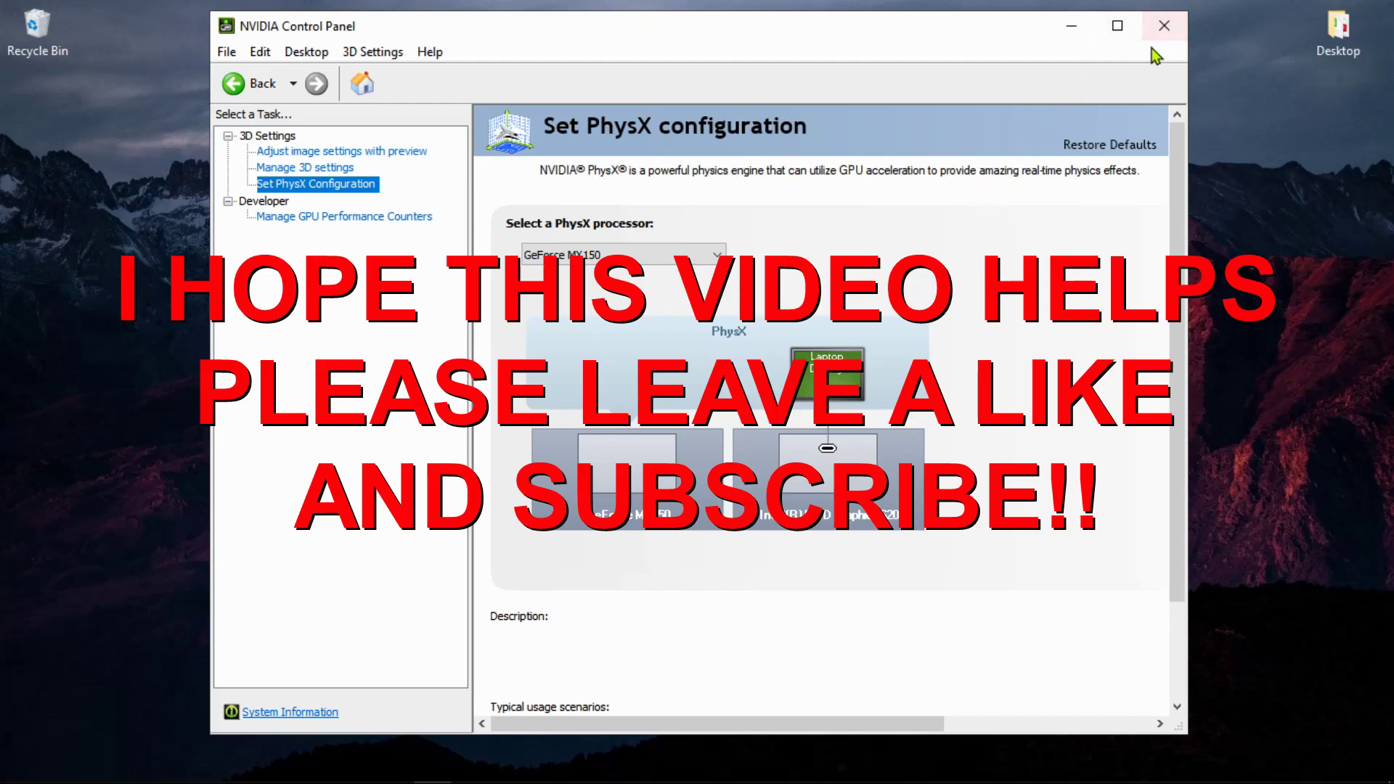
Step: Close the control panel window and return to the desktop
click(1165, 31)
right_click(950, 241)
click(1001, 312)
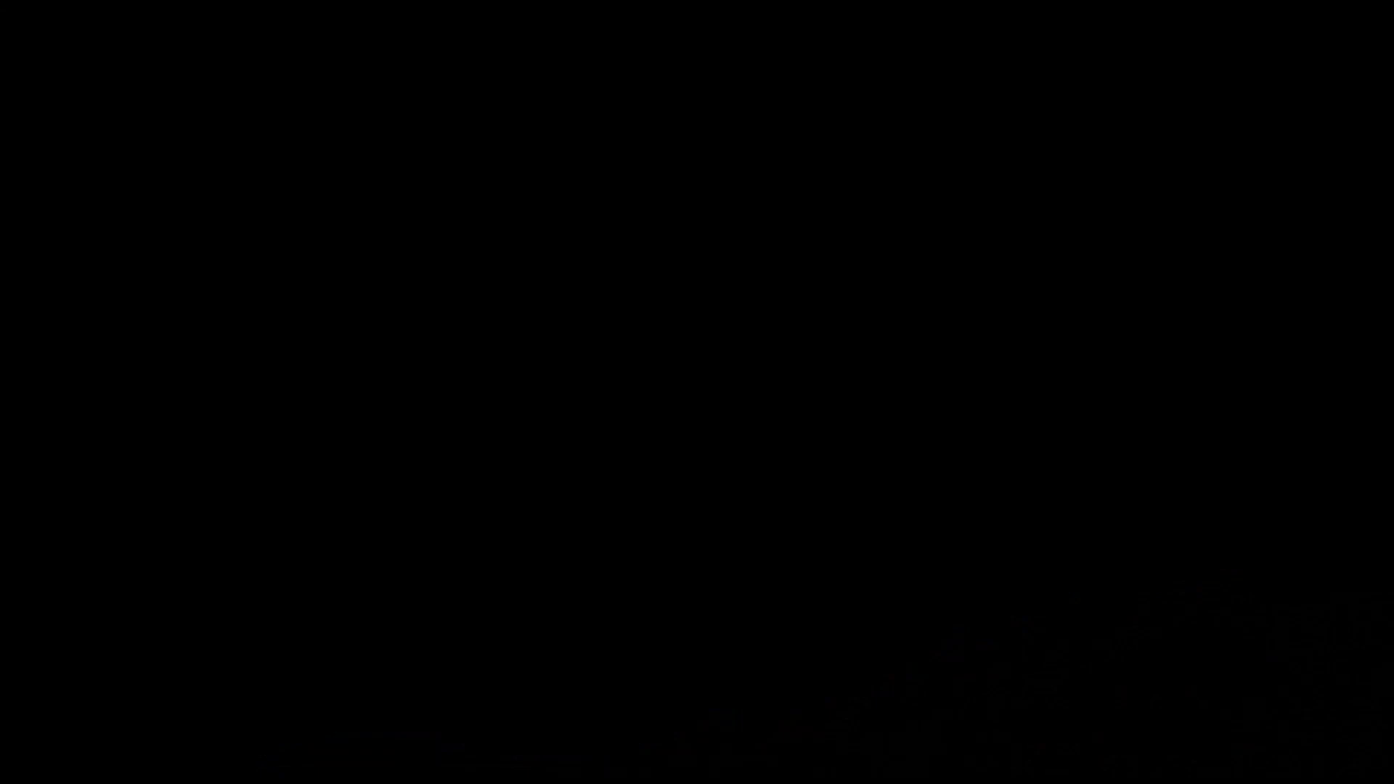